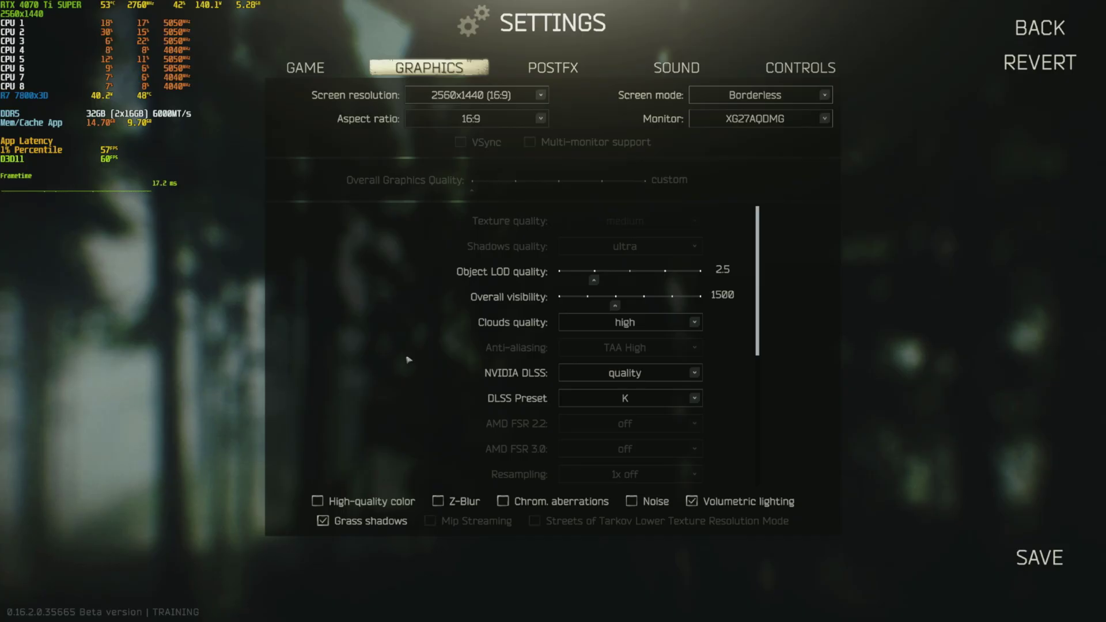
Keep the DLSS mode on quality and walk down the street toward the lamp post and sign
click(634, 372)
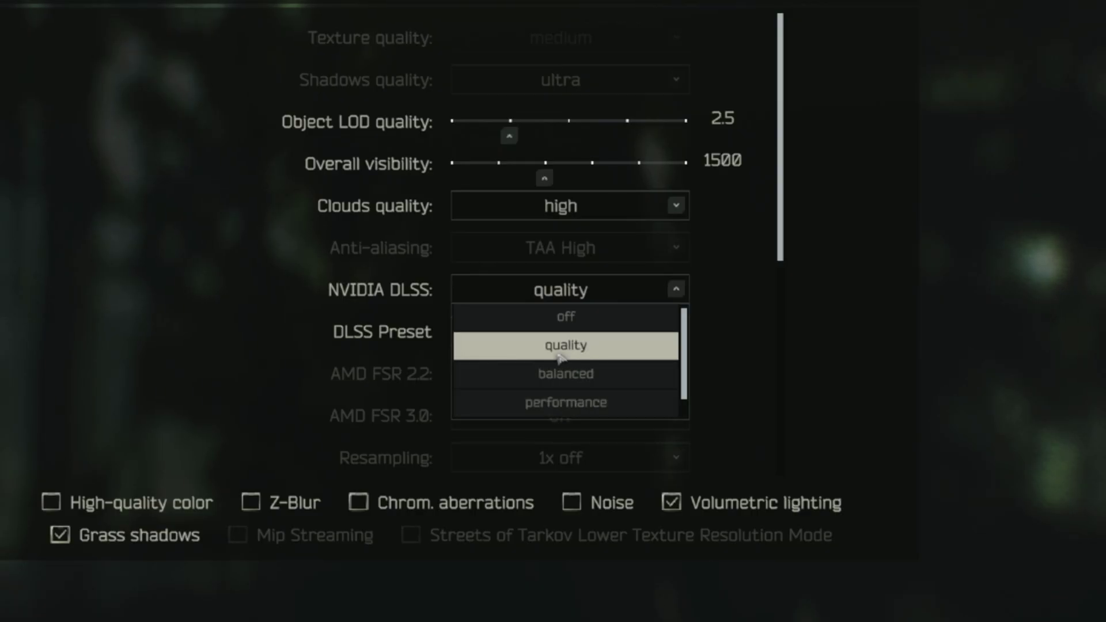
click(677, 290)
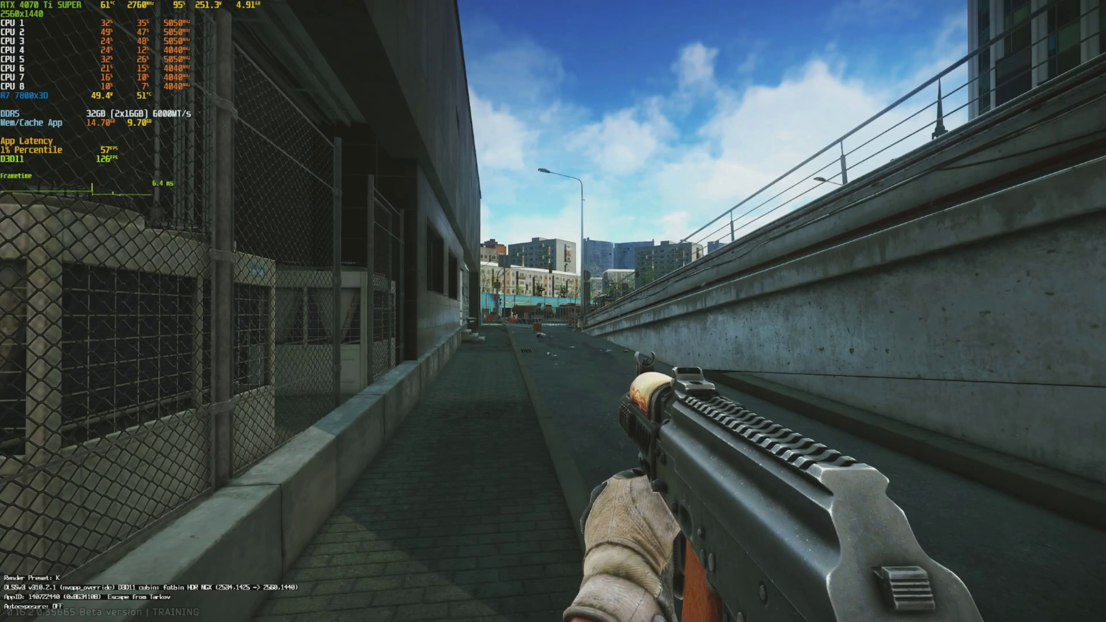
key(w)
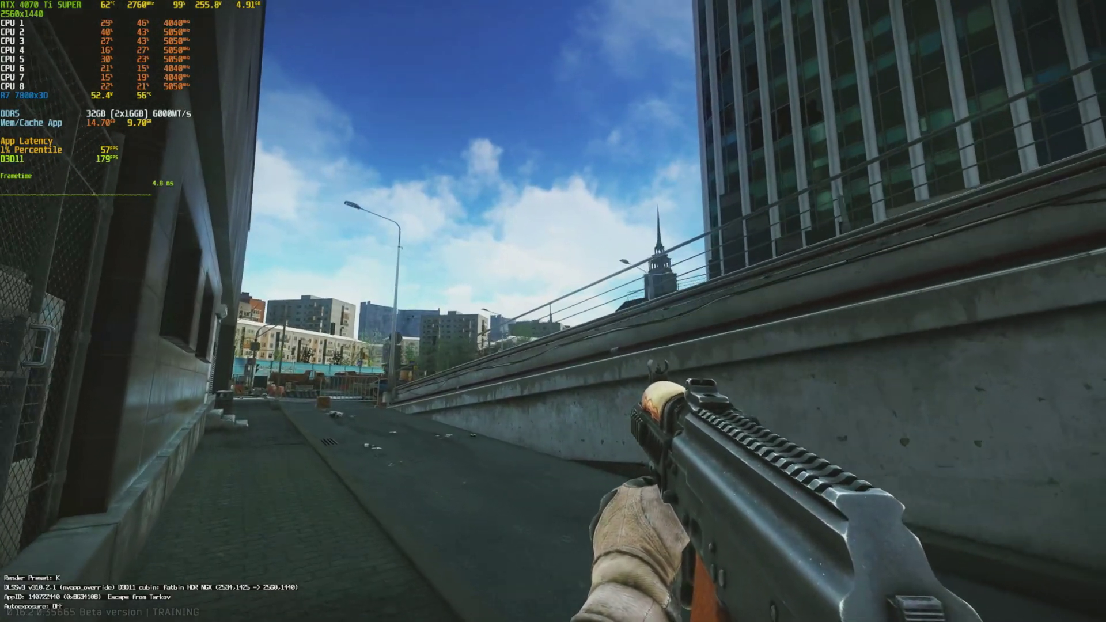
key(w)
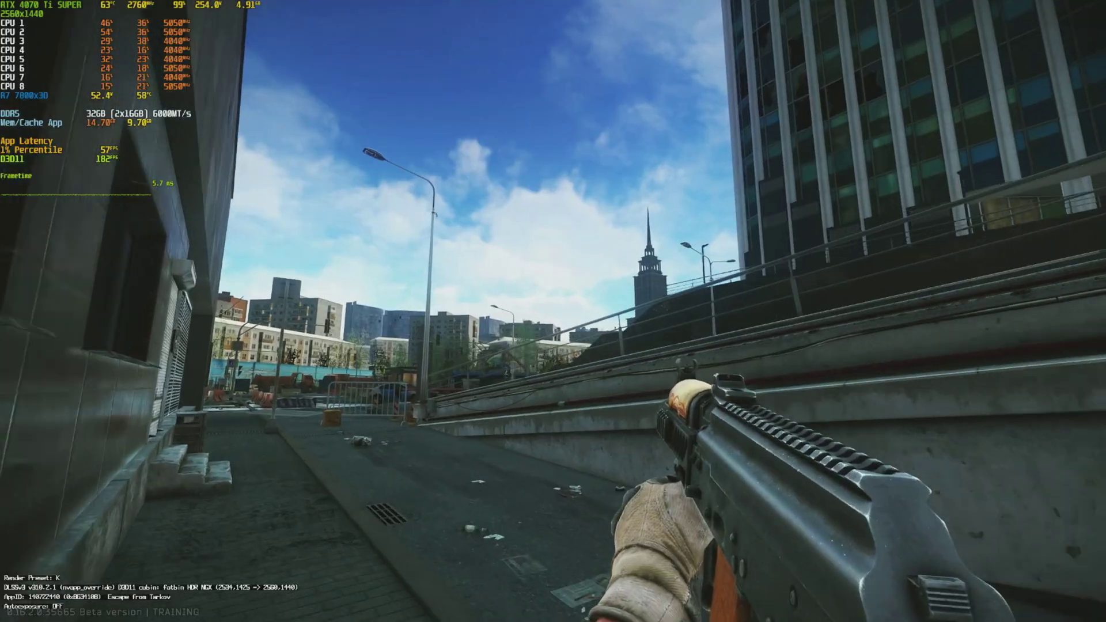
key(w)
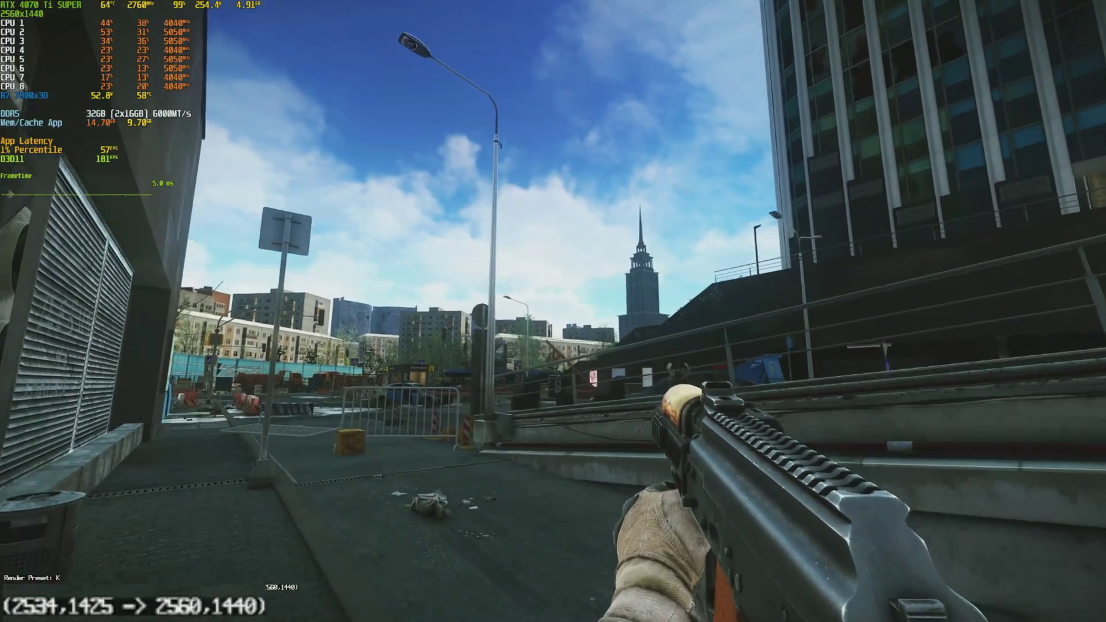
Walk on past the barrier and parking shelters toward the spired tower and booth
key(w)
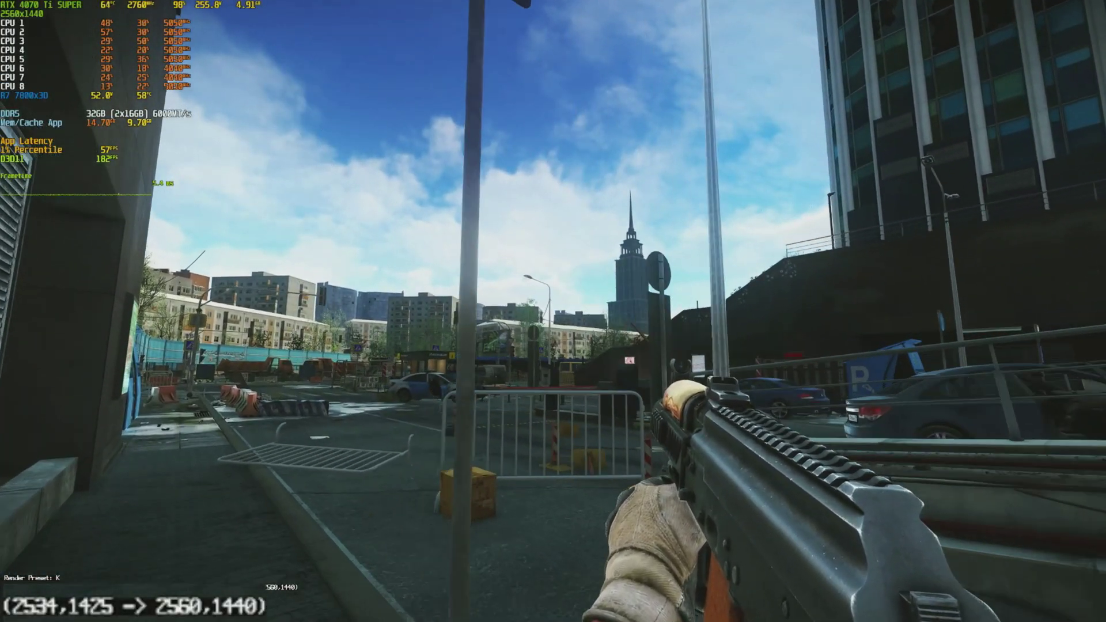
key(w)
key(w)
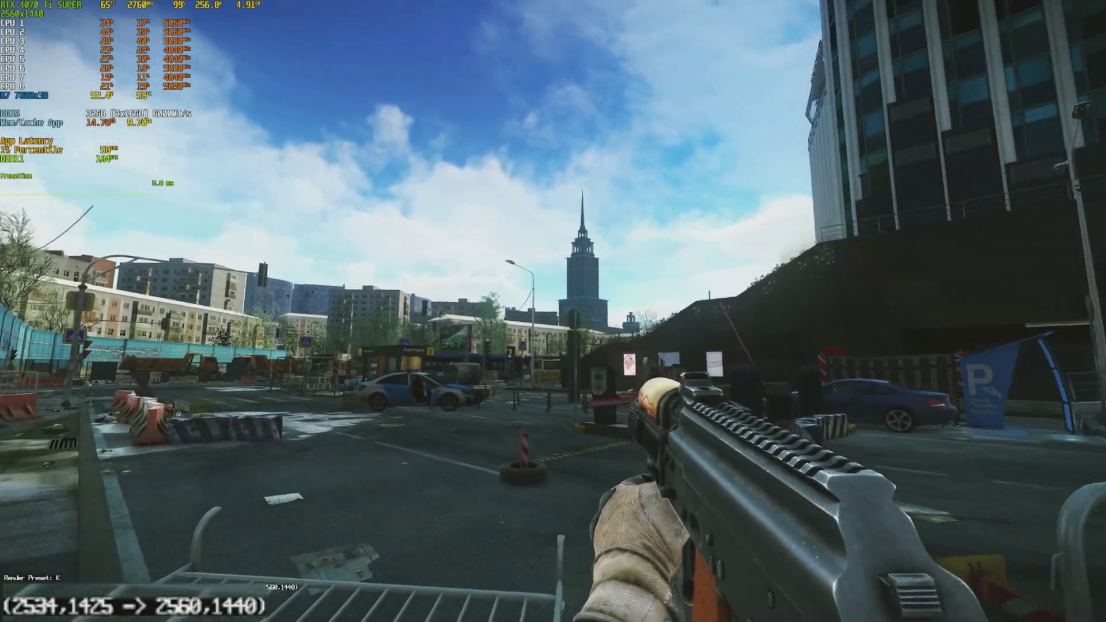
key(w)
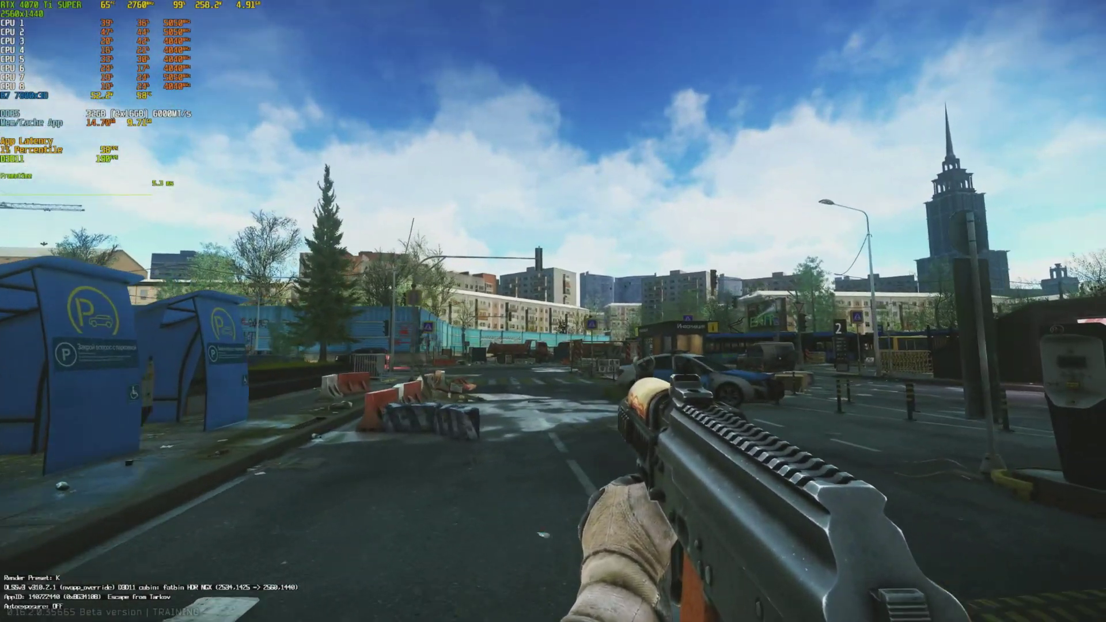
key(w)
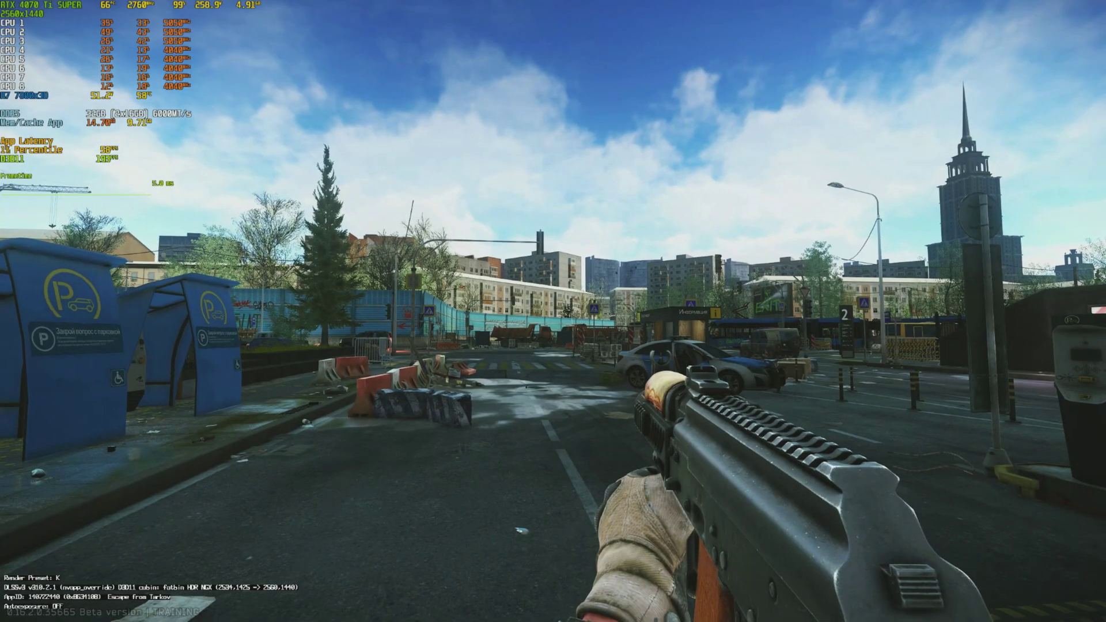
key(w)
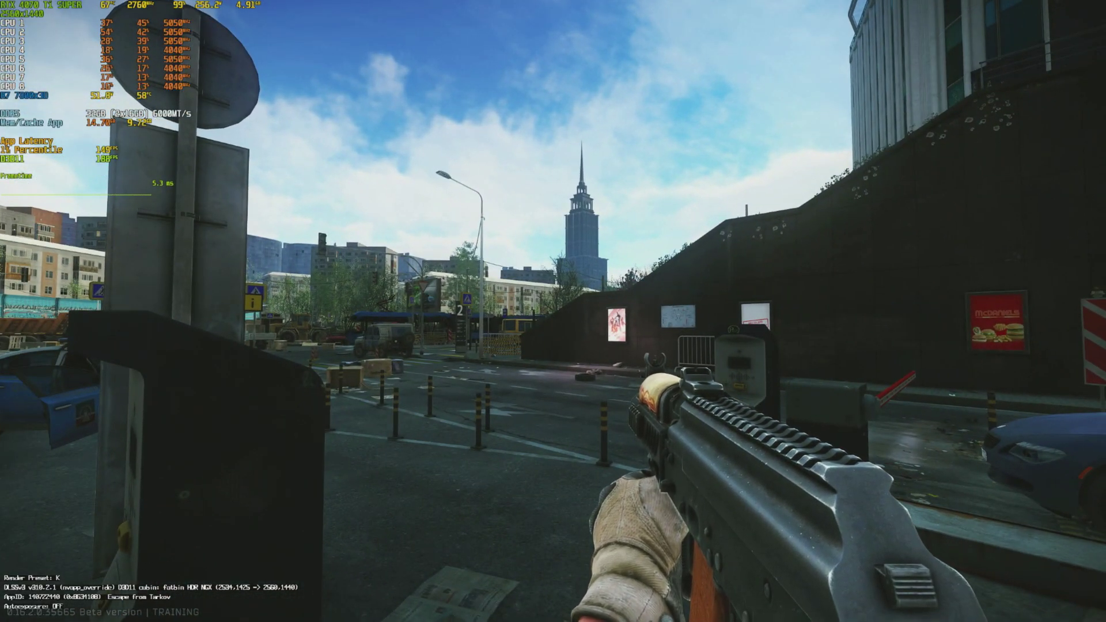
key(w)
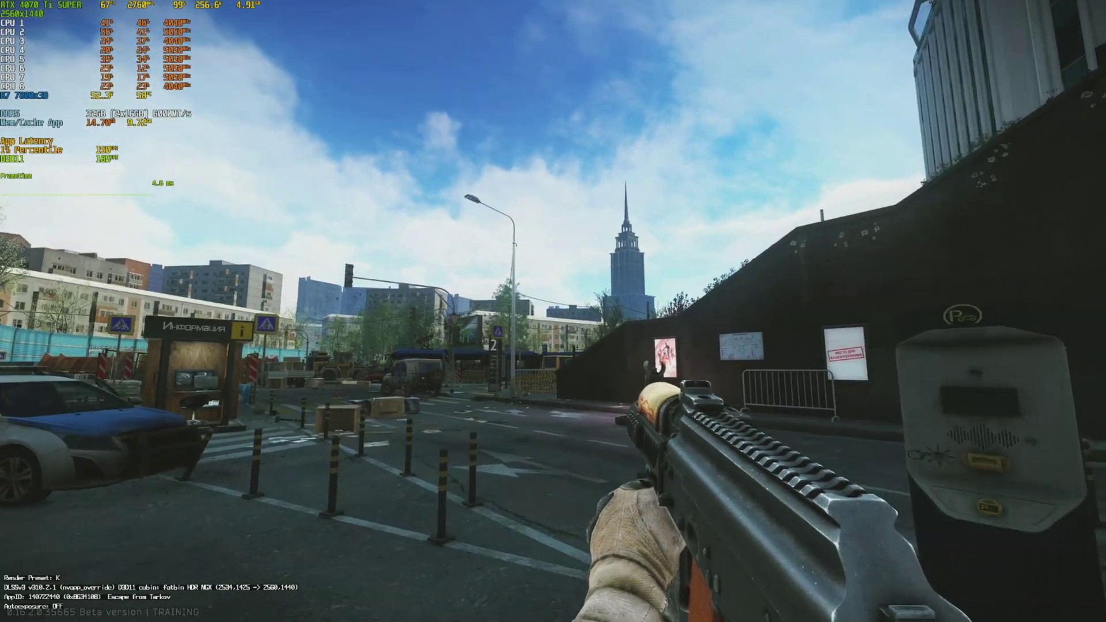
key(w)
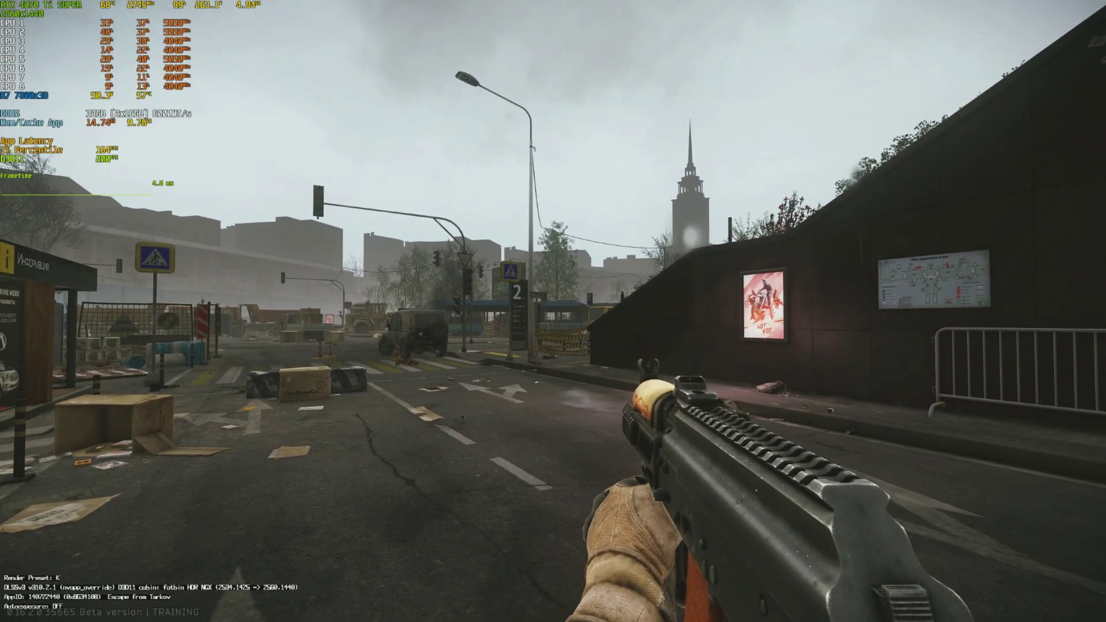
Pause the game, check DLSS on the Graphics settings page, and back out to the pause menu
key(Escape)
click(890, 613)
click(429, 68)
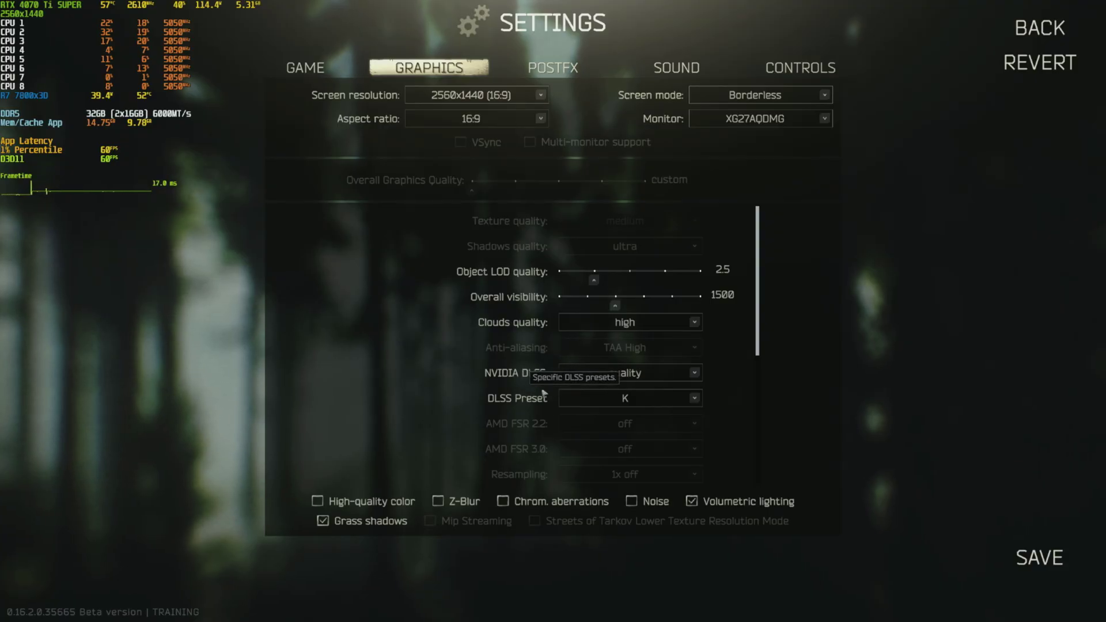
key(Escape)
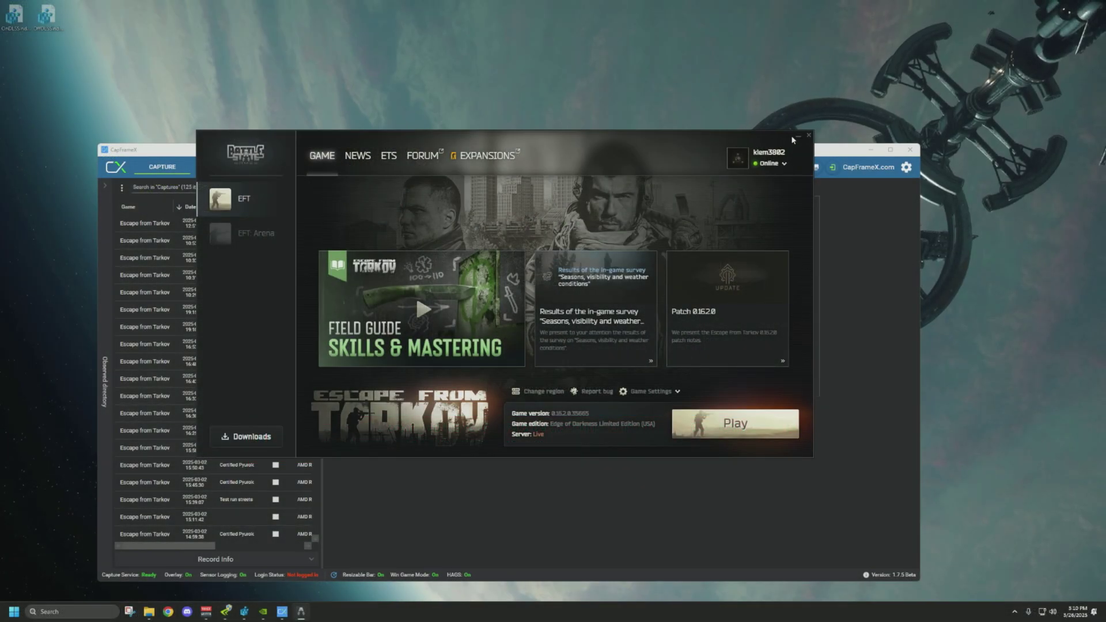
Minimize the Battlestate Games launcher and CapFrameX to reveal the bare desktop
click(797, 137)
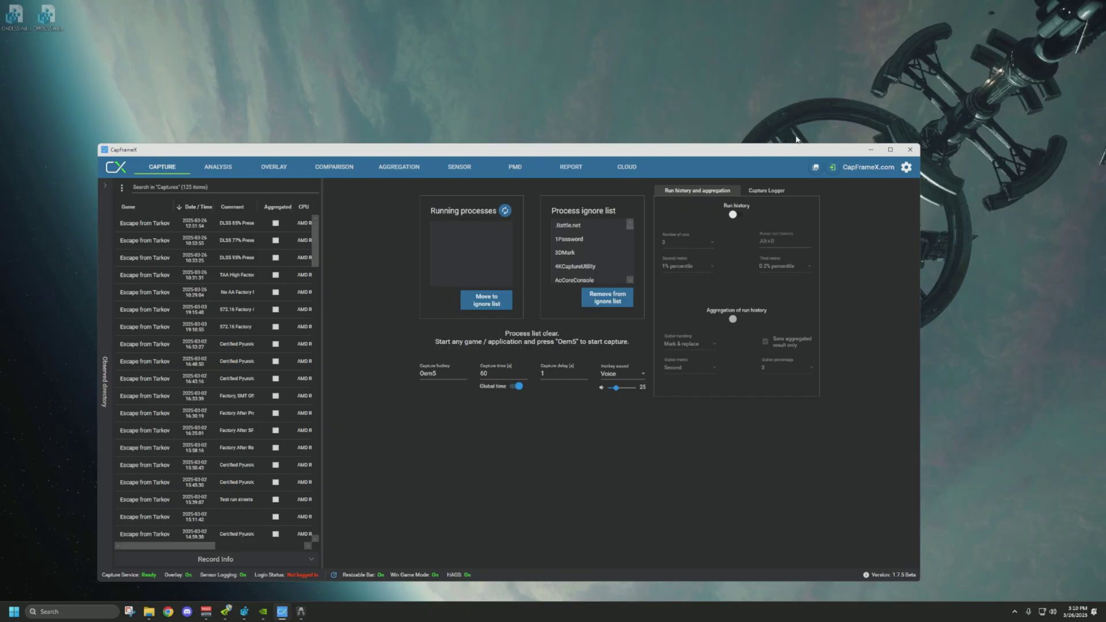
click(871, 151)
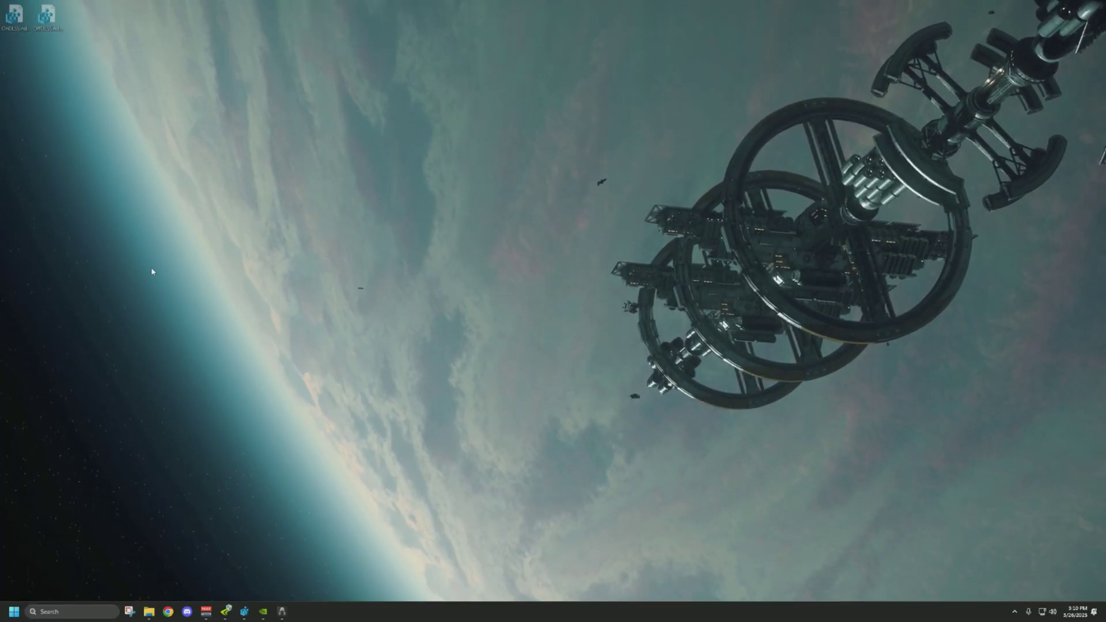
key(super+r)
drag(36, 556, 45, 558)
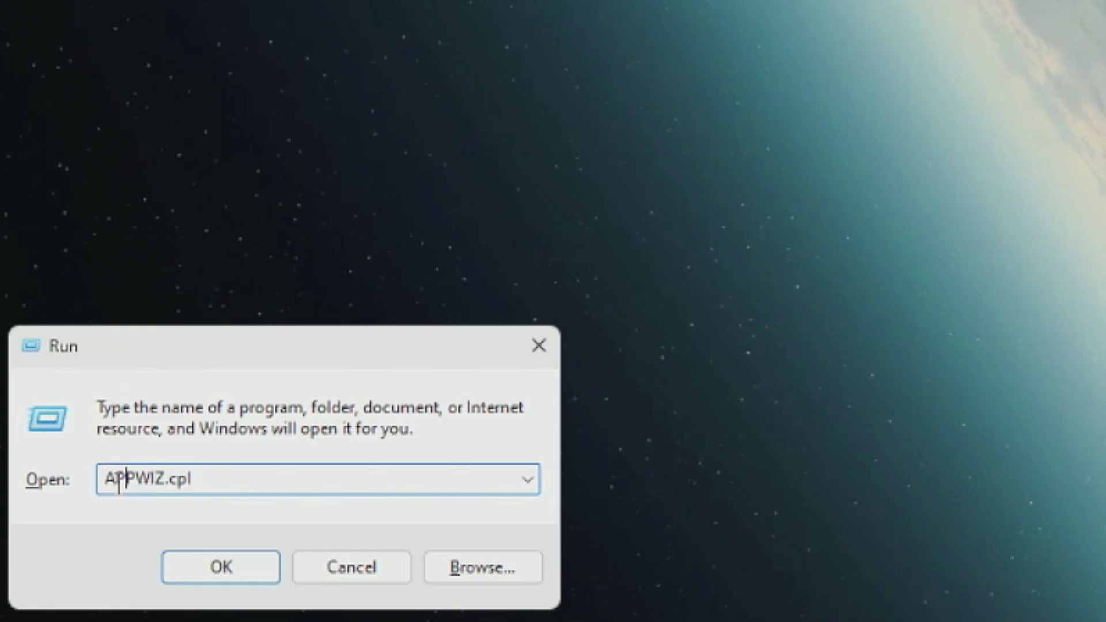
drag(134, 487, 156, 487)
click(139, 489)
click(218, 482)
click(216, 569)
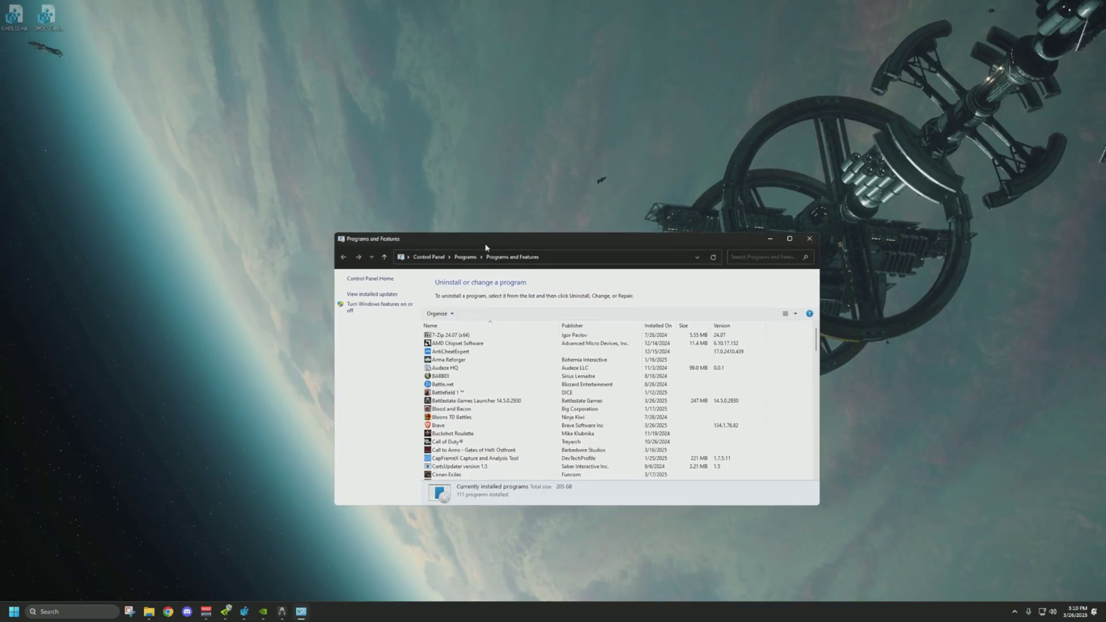
drag(489, 242, 461, 235)
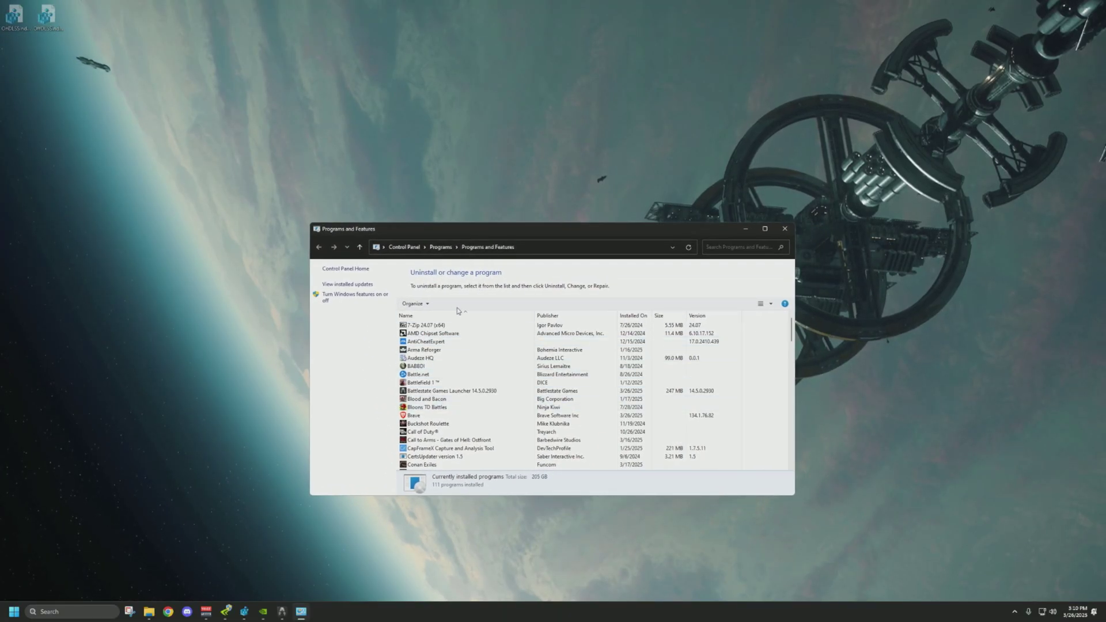
scroll(444, 409, down, 3)
scroll(444, 409, down, 4)
key(alt+F4)
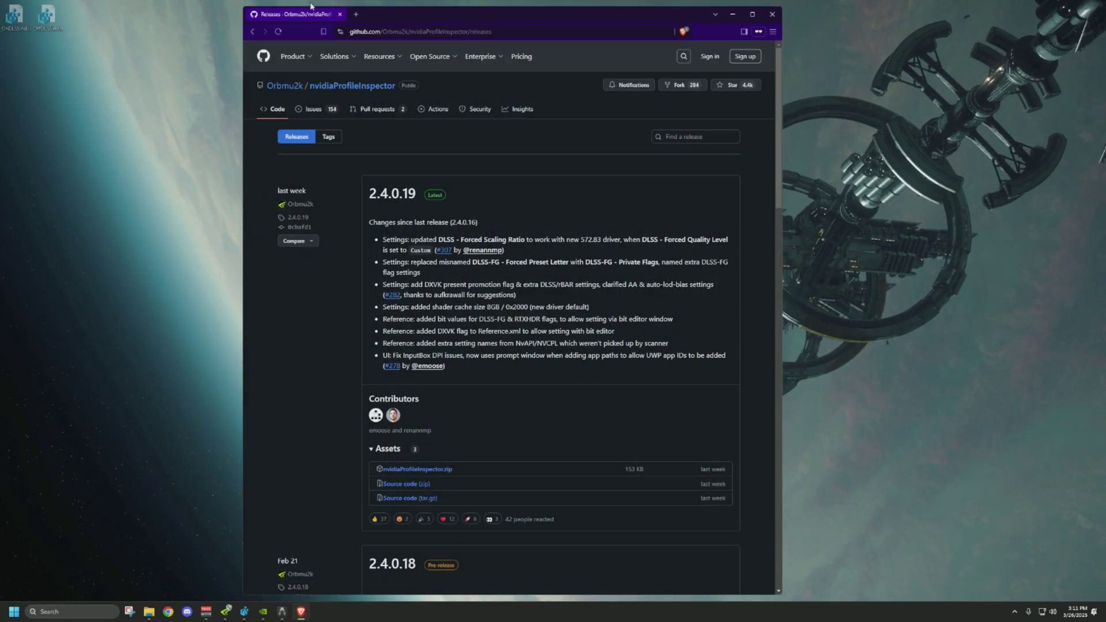
Nudge the Brave window slightly right, then close the browser
mouse_move(374, 19)
mouse_down()
mouse_move(408, 17)
mouse_move(388, 18)
mouse_up()
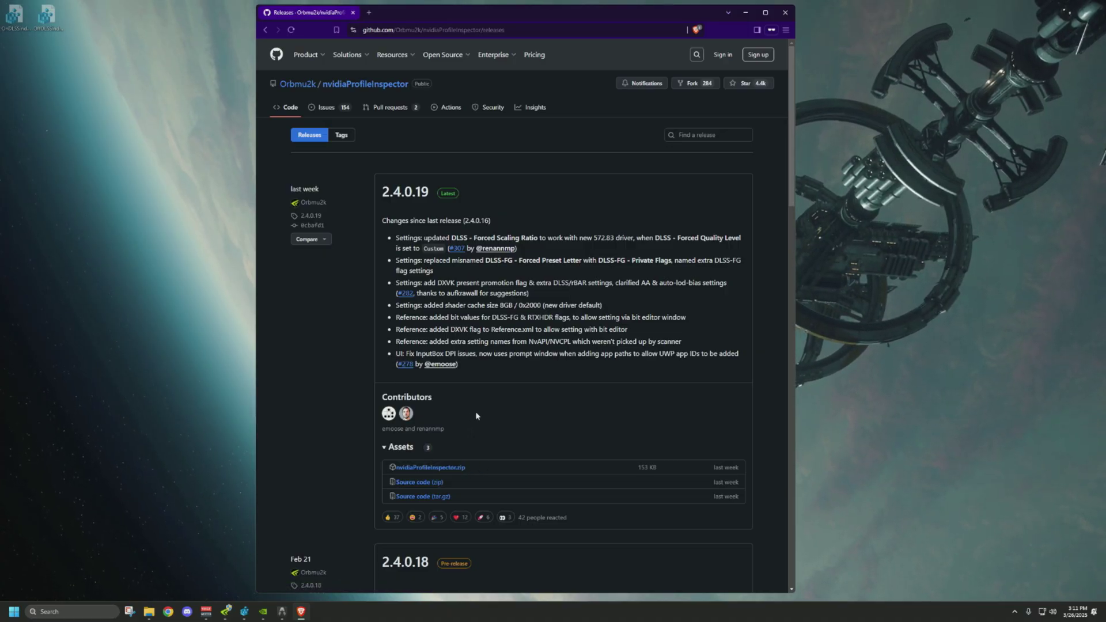
click(786, 13)
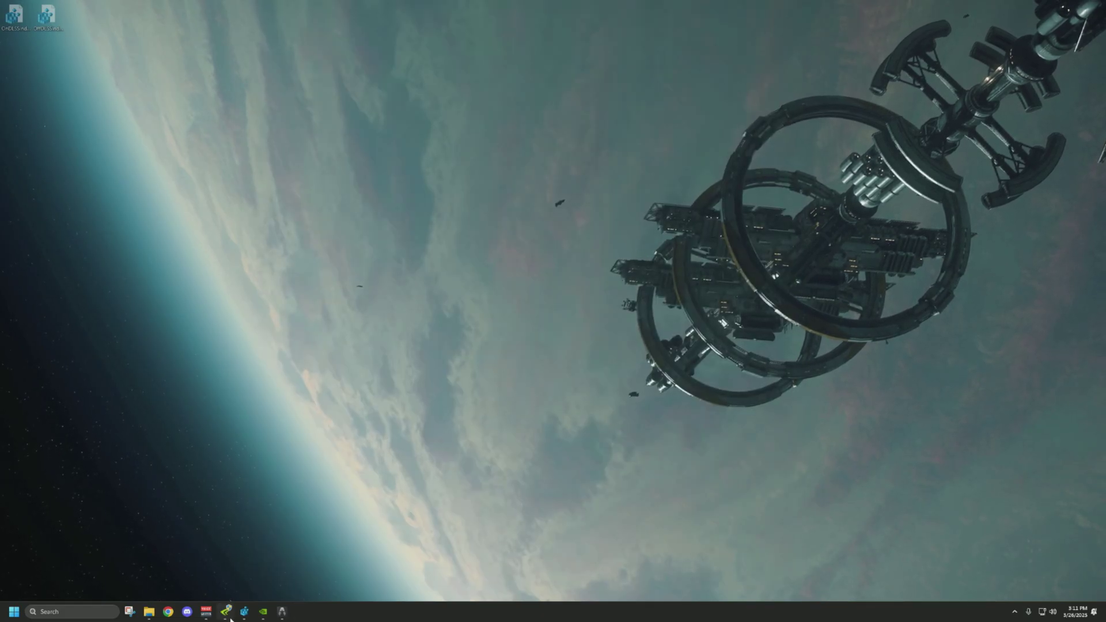
Restore NVIDIA Profile Inspector and load the Escape From Tarkov profile by searching 'esca'
mouse_move(225, 611)
click(234, 578)
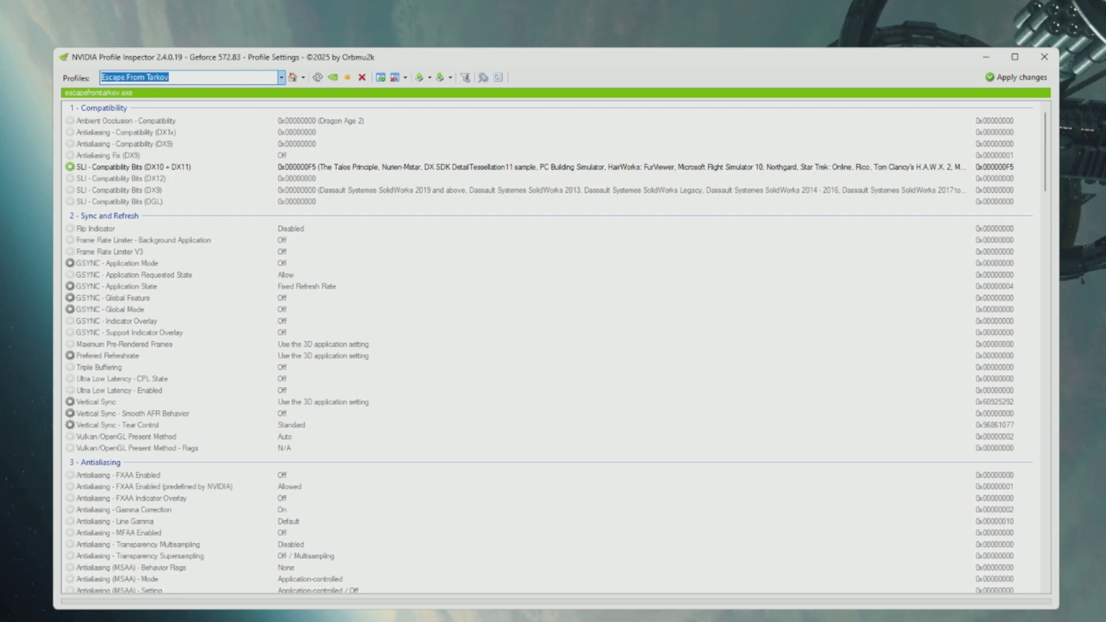
text(escape)
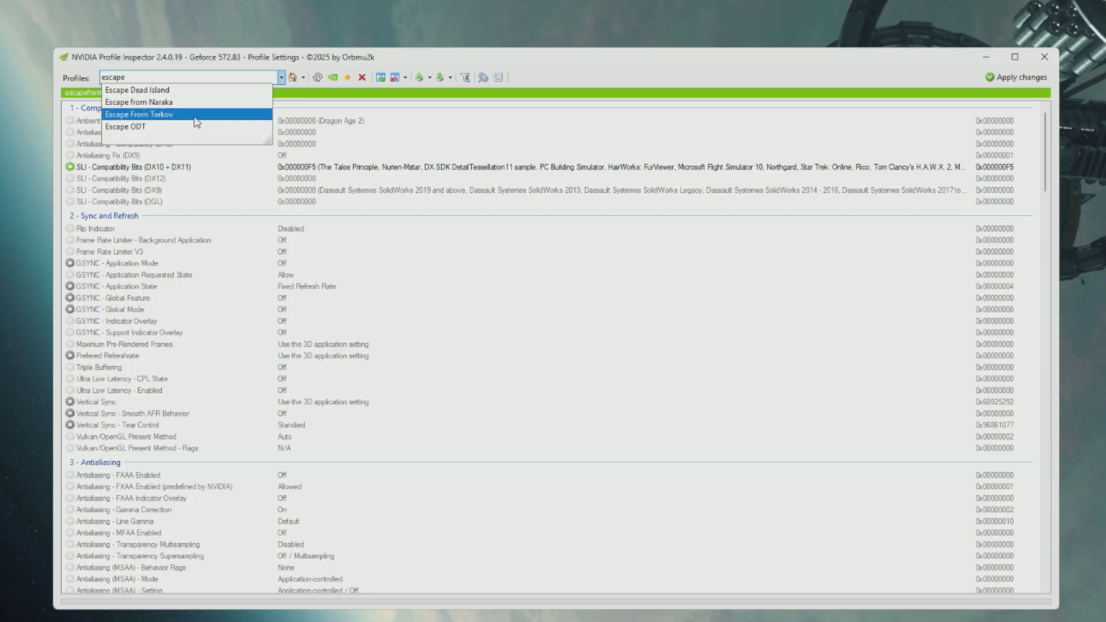
click(178, 121)
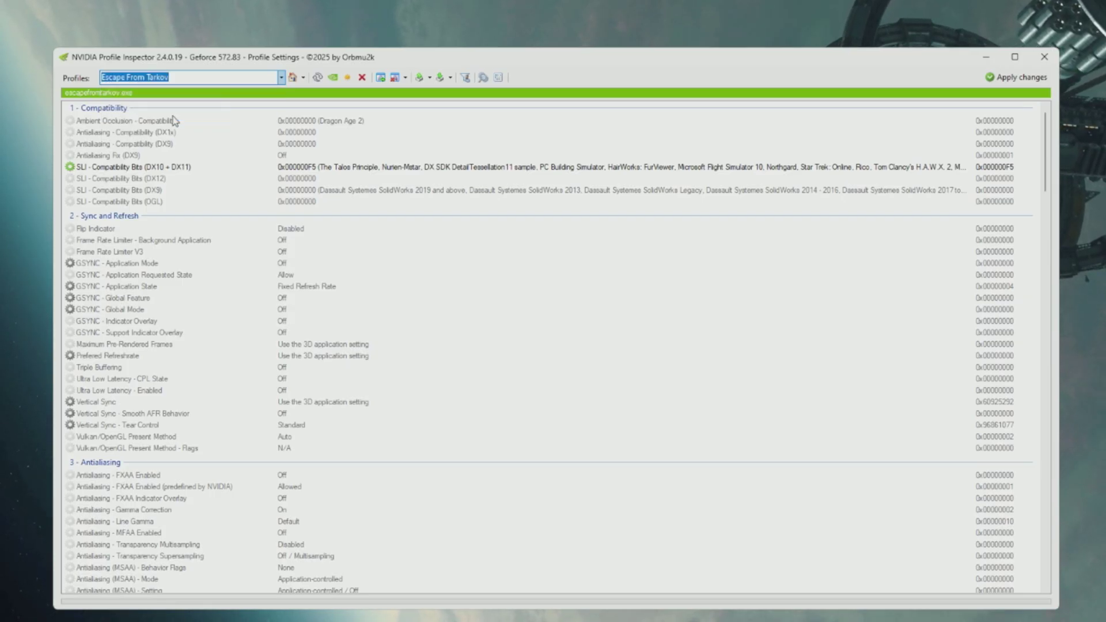
Scroll the Escape From Tarkov settings down to the DLSS rows in the 5 - Common section
scroll(167, 123, down, 9)
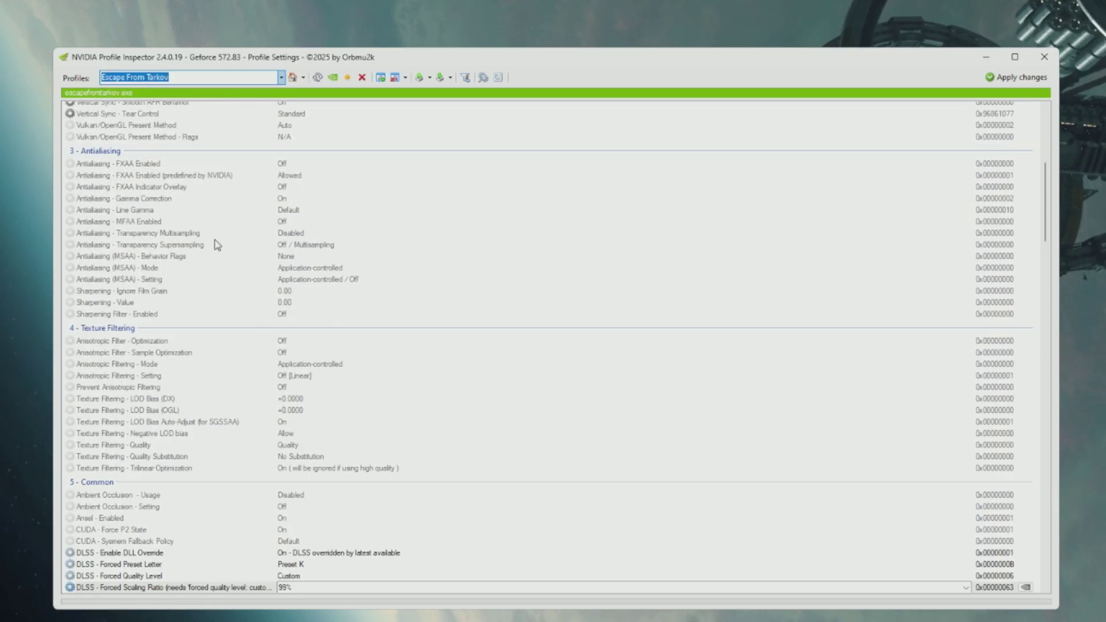
scroll(224, 238, down, 6)
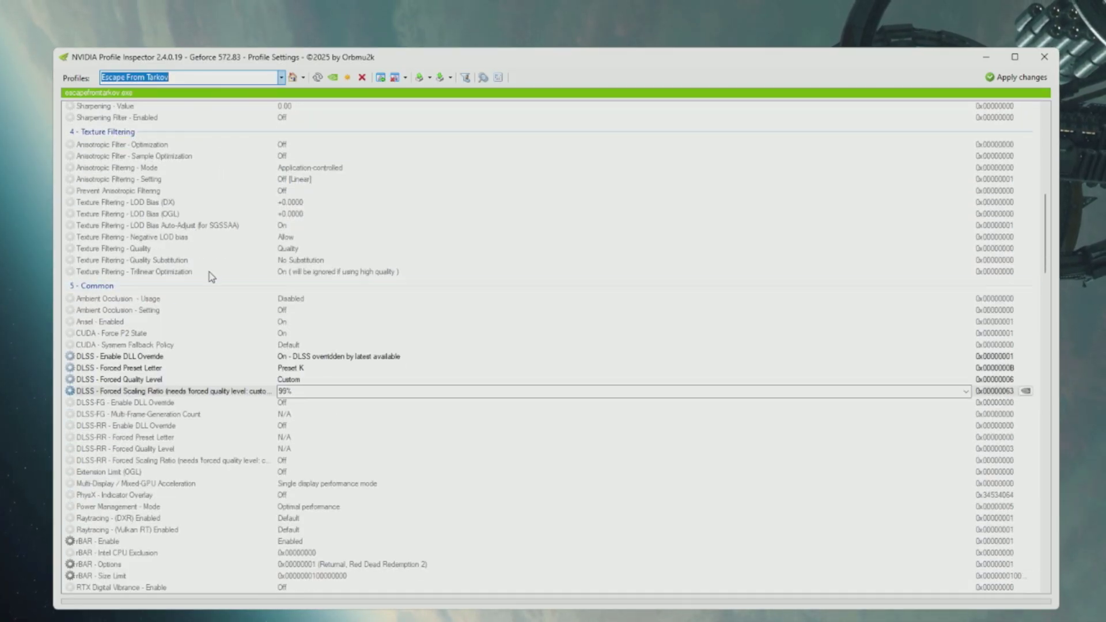
scroll(241, 226, down, 2)
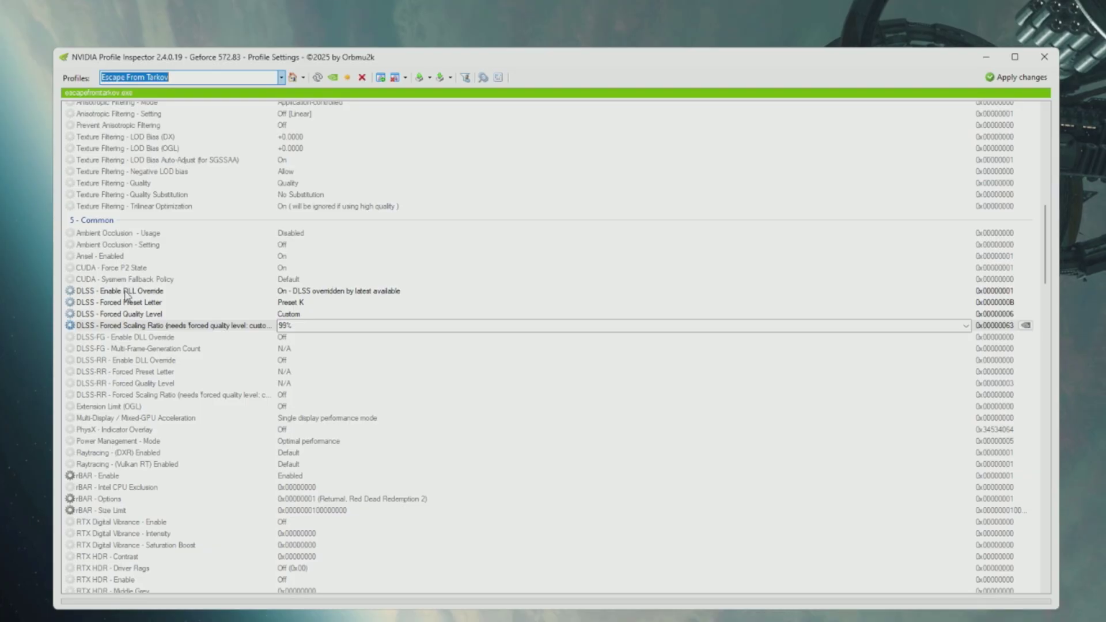
scroll(152, 257, down, 1)
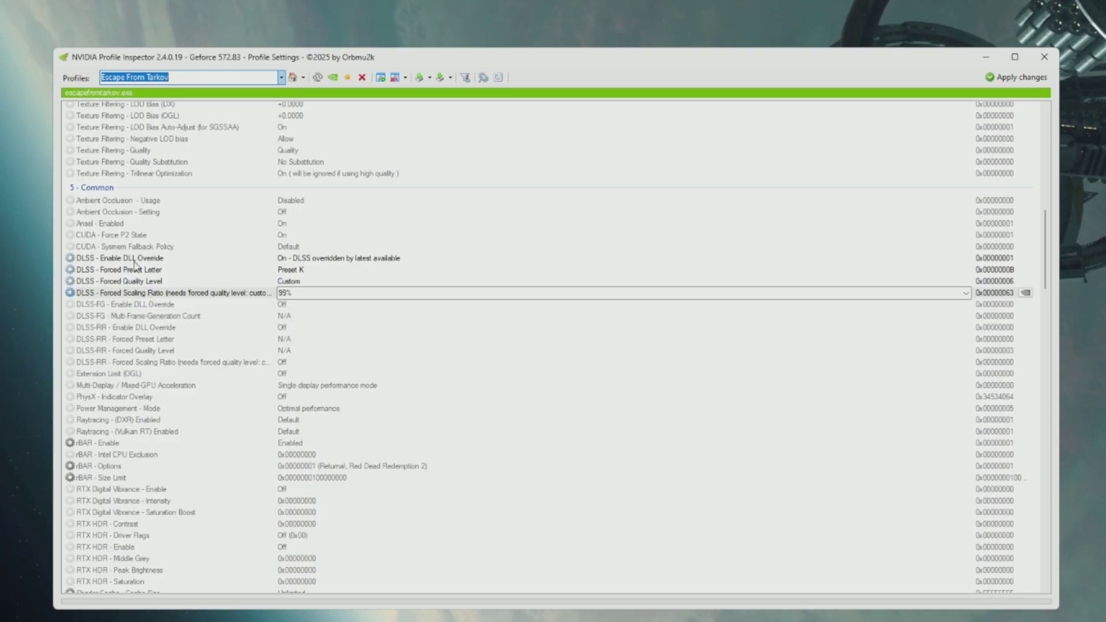
Leave DLSS DLL override on and display the full DLSS Forced Preset Letter list, Preset K chosen
click(966, 262)
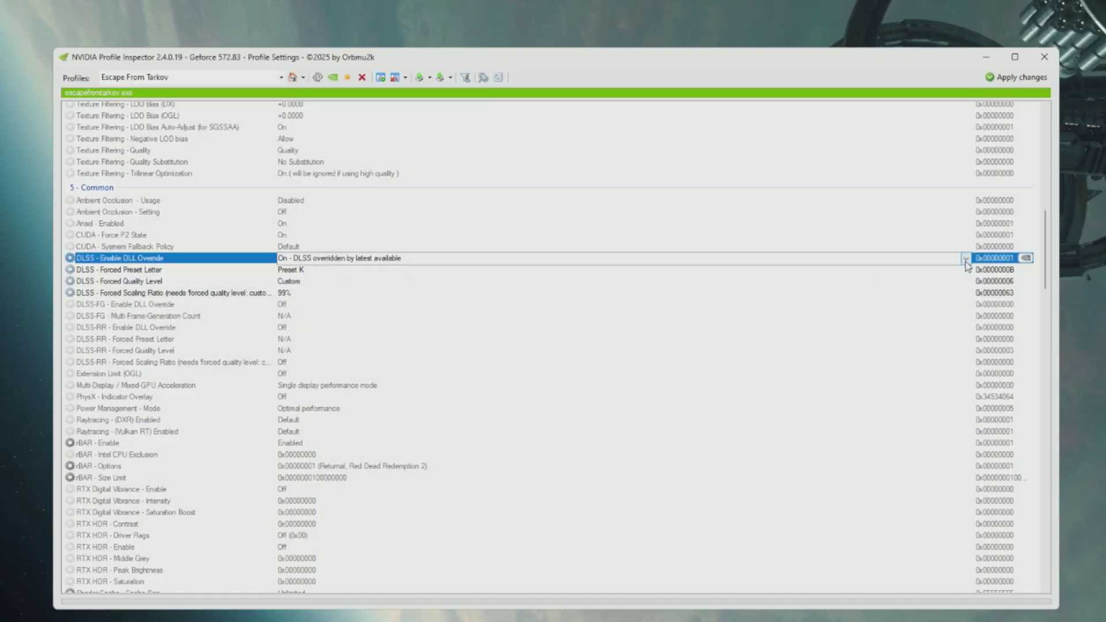
click(966, 259)
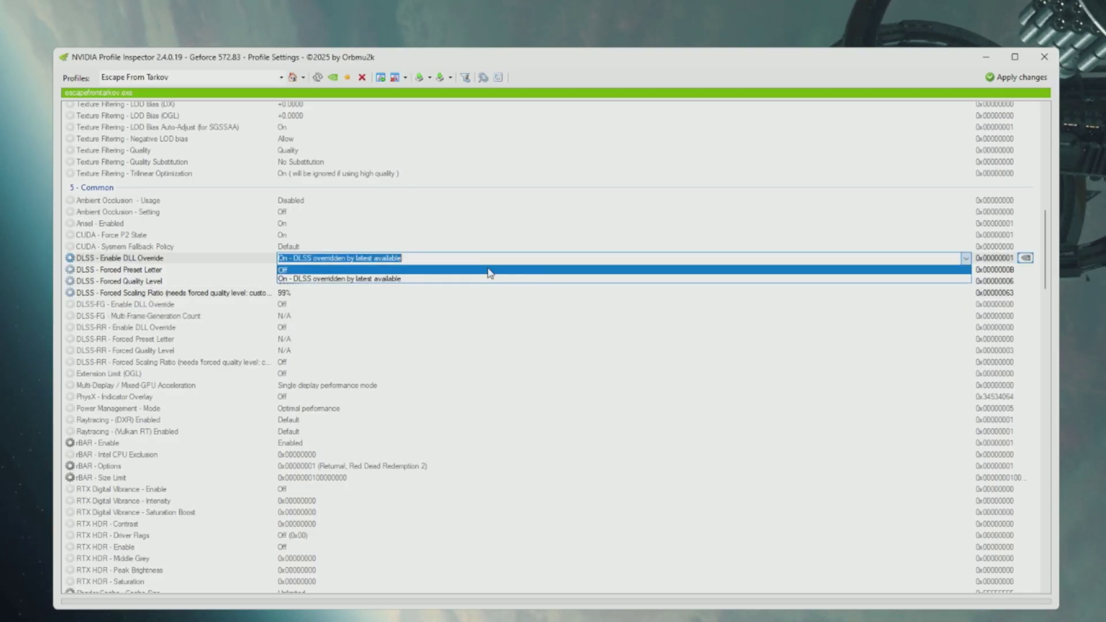
click(285, 262)
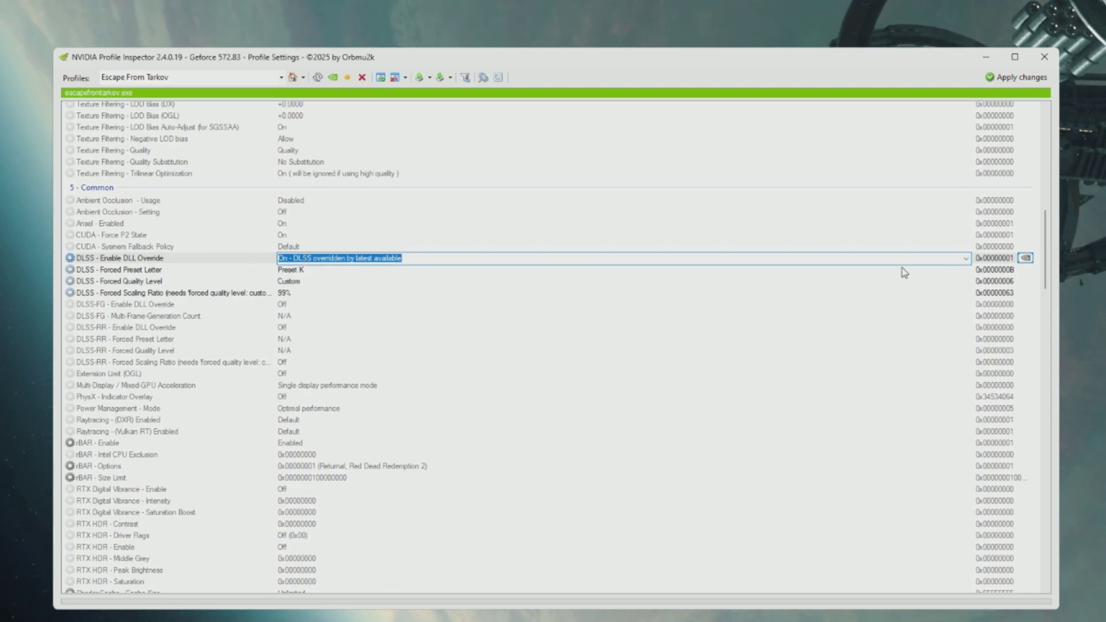
click(329, 272)
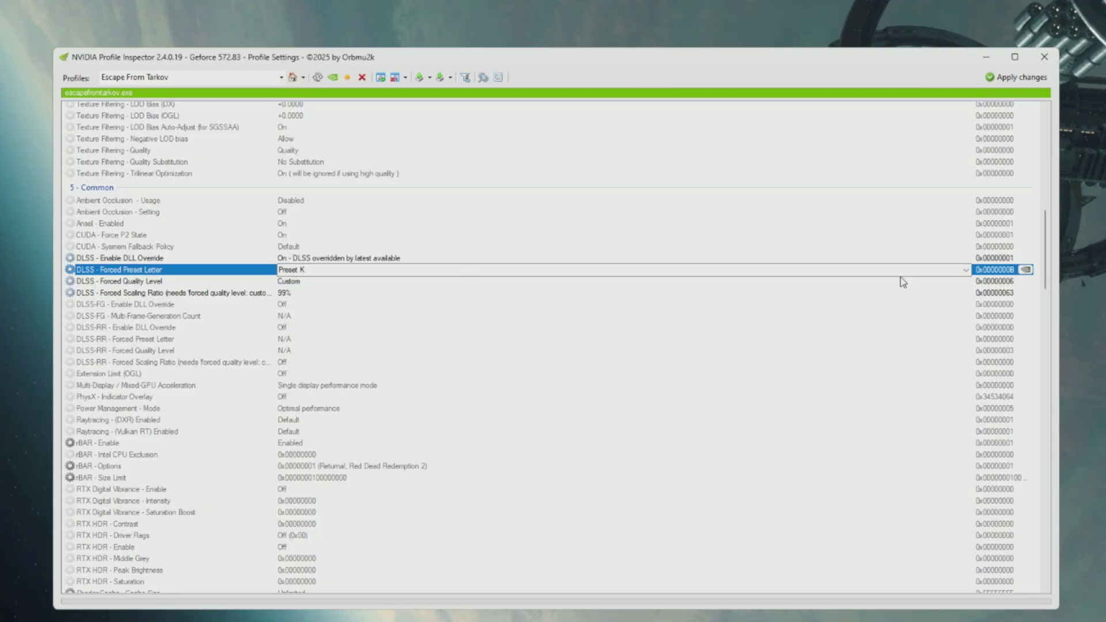
click(966, 270)
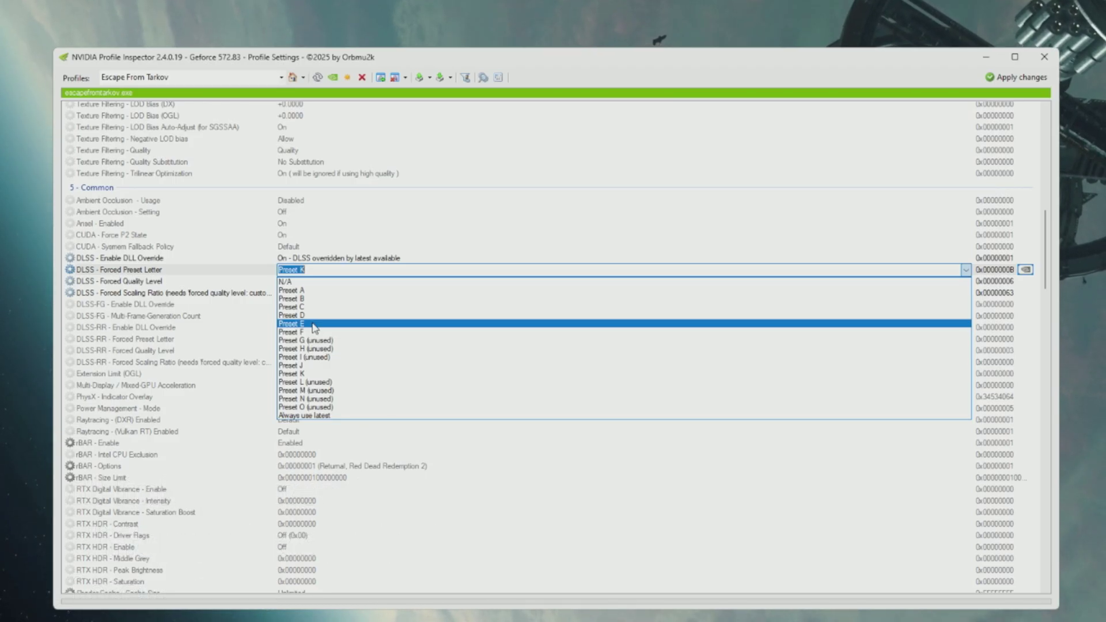
Keep Preset K and leave the DLSS Forced Quality Level at Custom
click(328, 374)
click(970, 285)
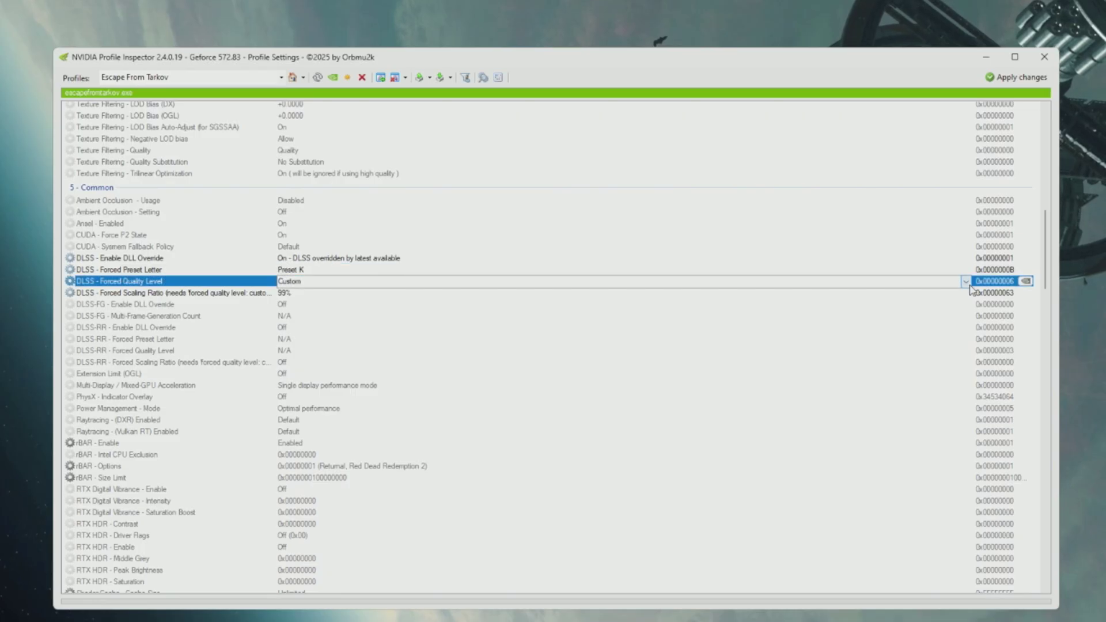
click(966, 283)
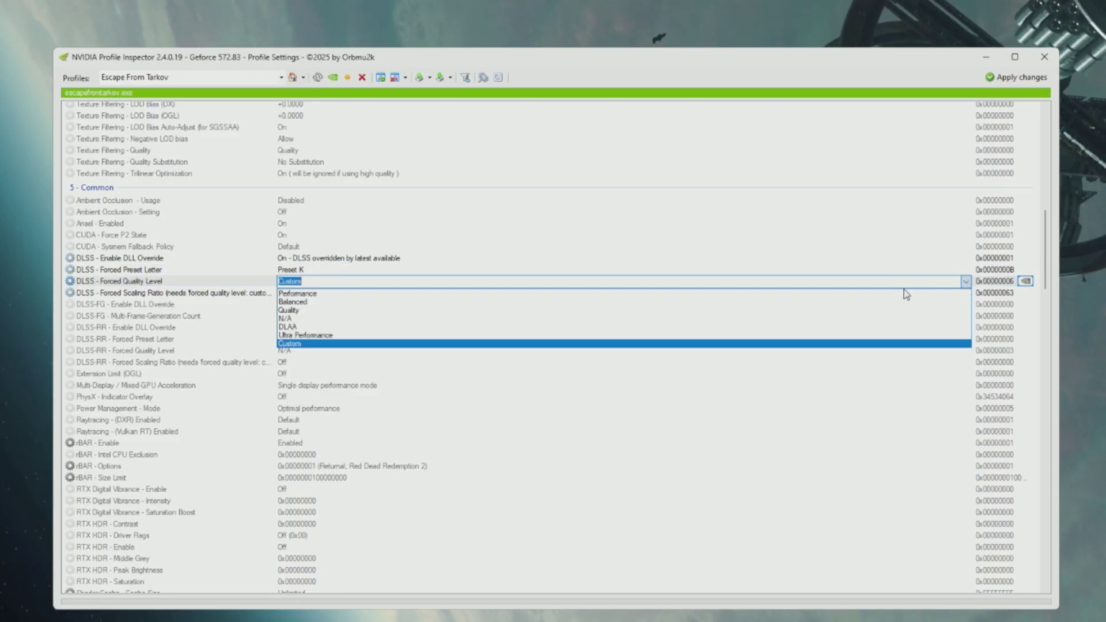
click(342, 345)
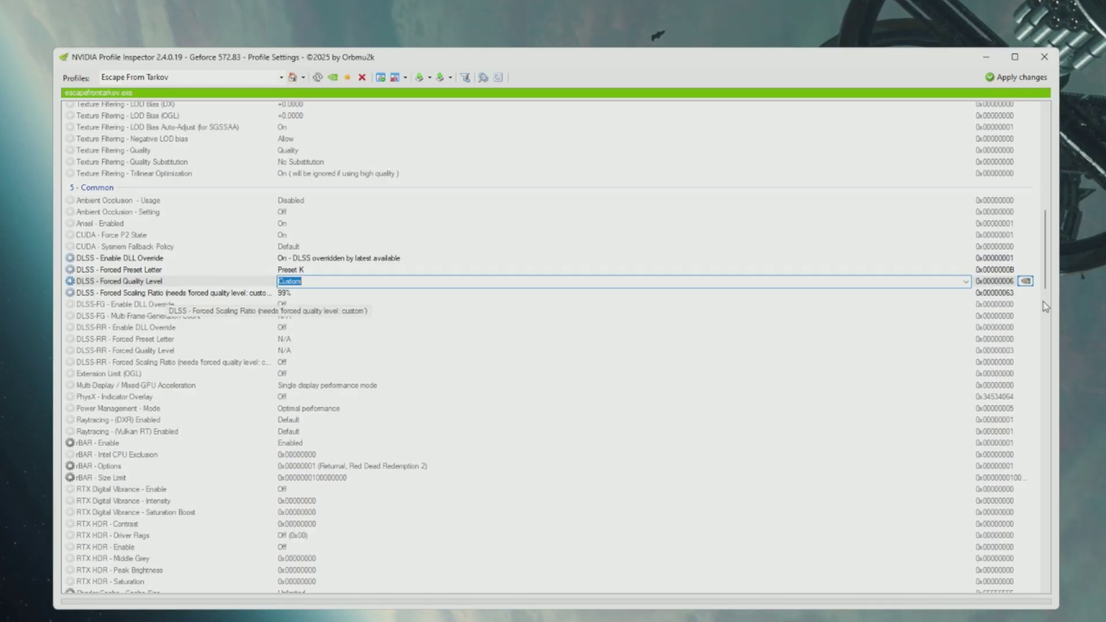
Browse the Forced Scaling Ratio choices from 47% to 100% (DLAA), keeping 99% set
click(967, 295)
click(966, 293)
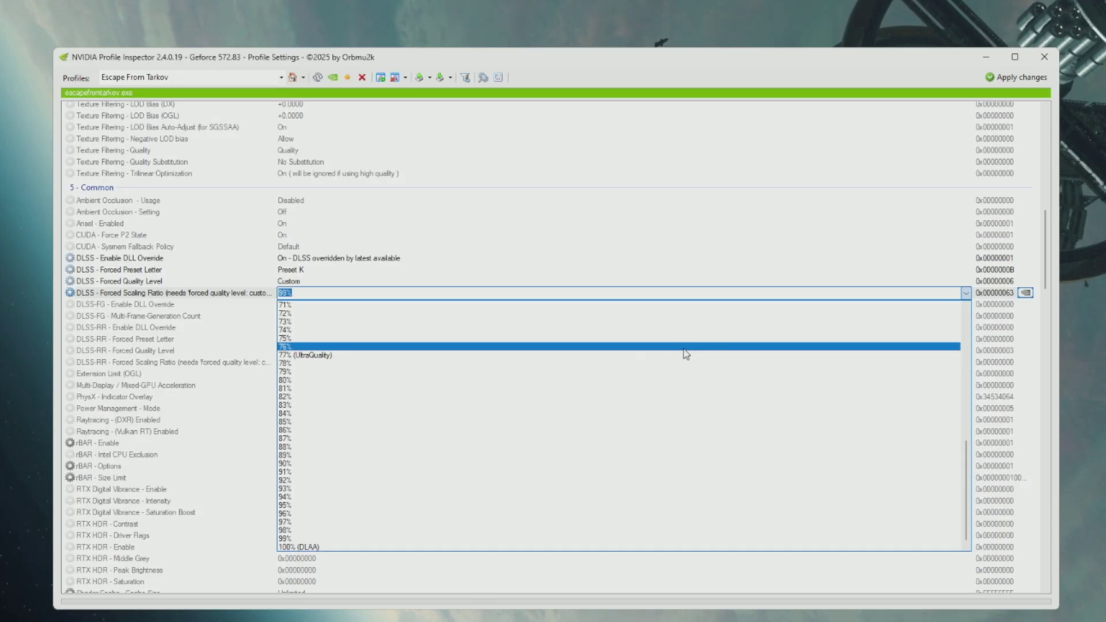
scroll(617, 357, up, 1)
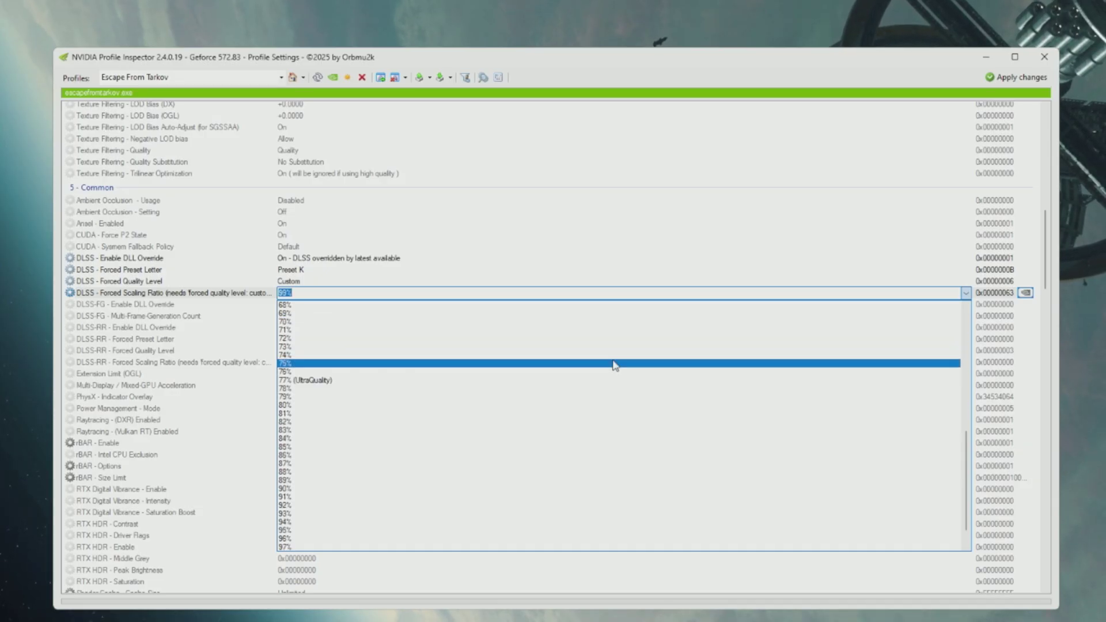
scroll(608, 372, up, 6)
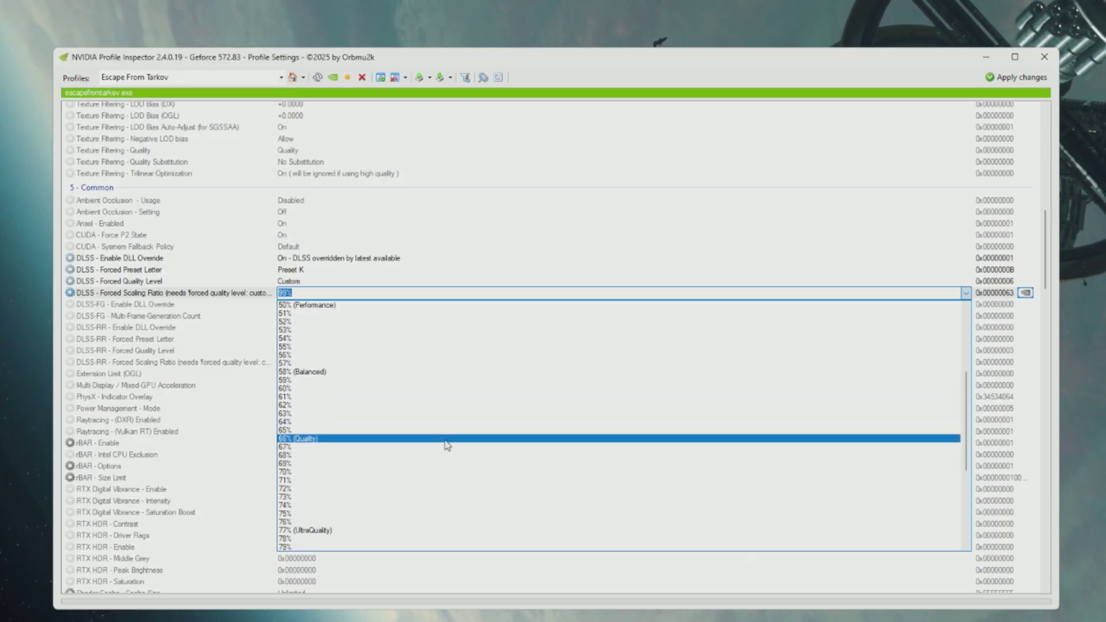
scroll(336, 339, up, 1)
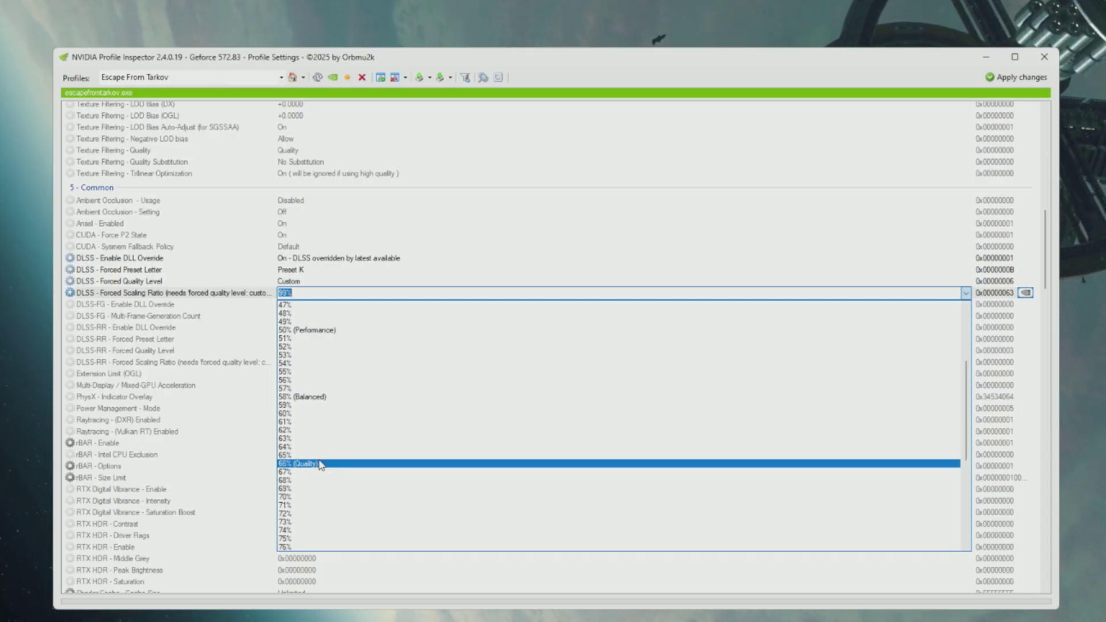
scroll(321, 464, down, 2)
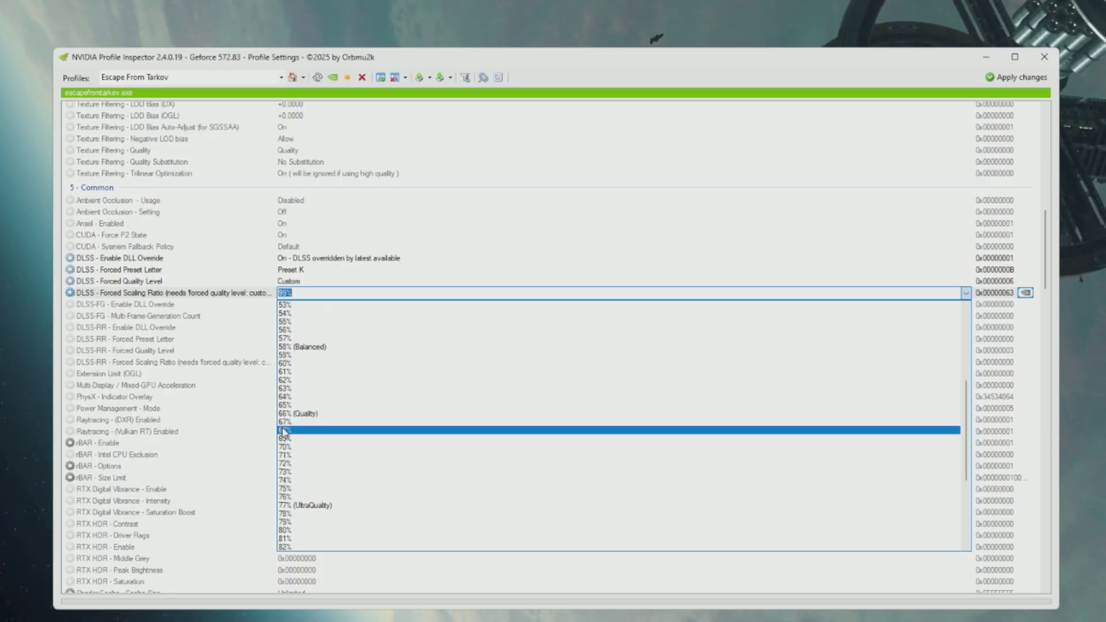
scroll(372, 447, down, 1)
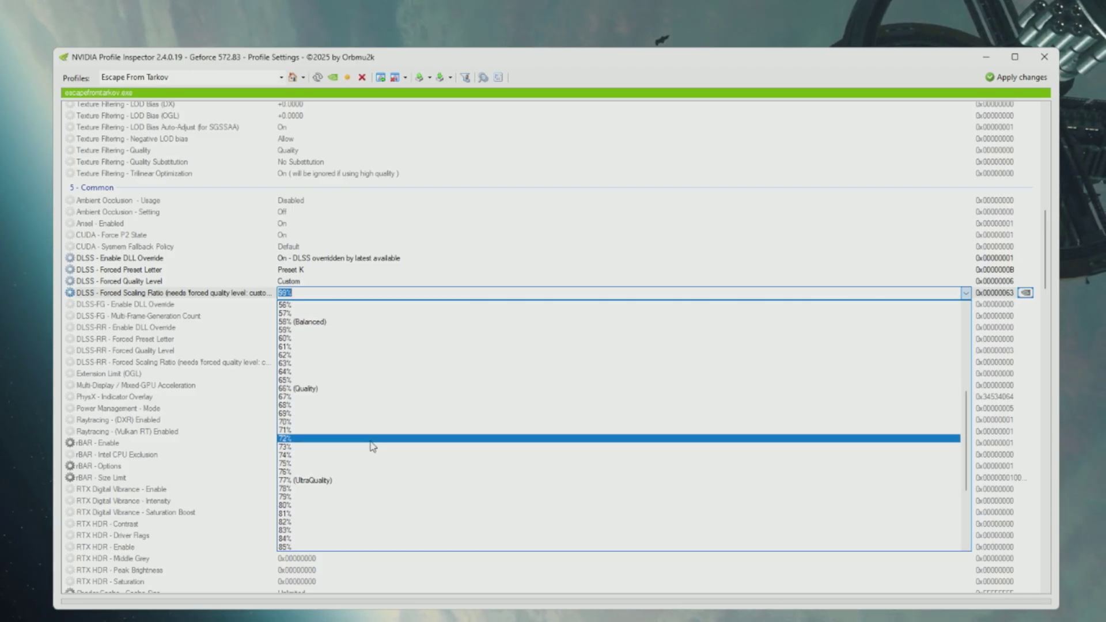
scroll(369, 438, down, 2)
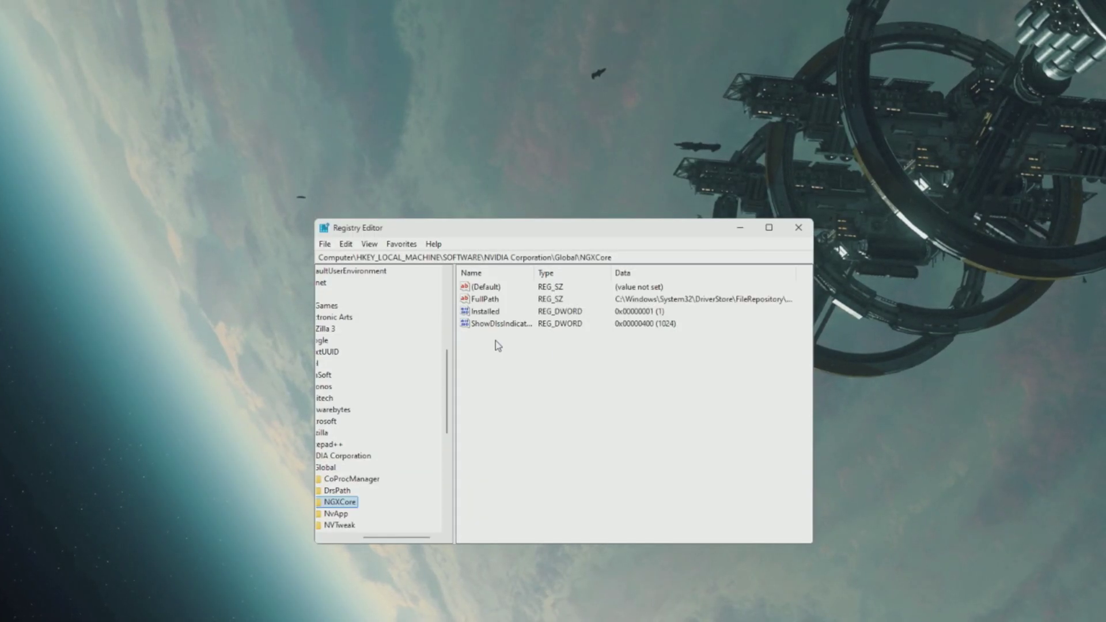
click(637, 257)
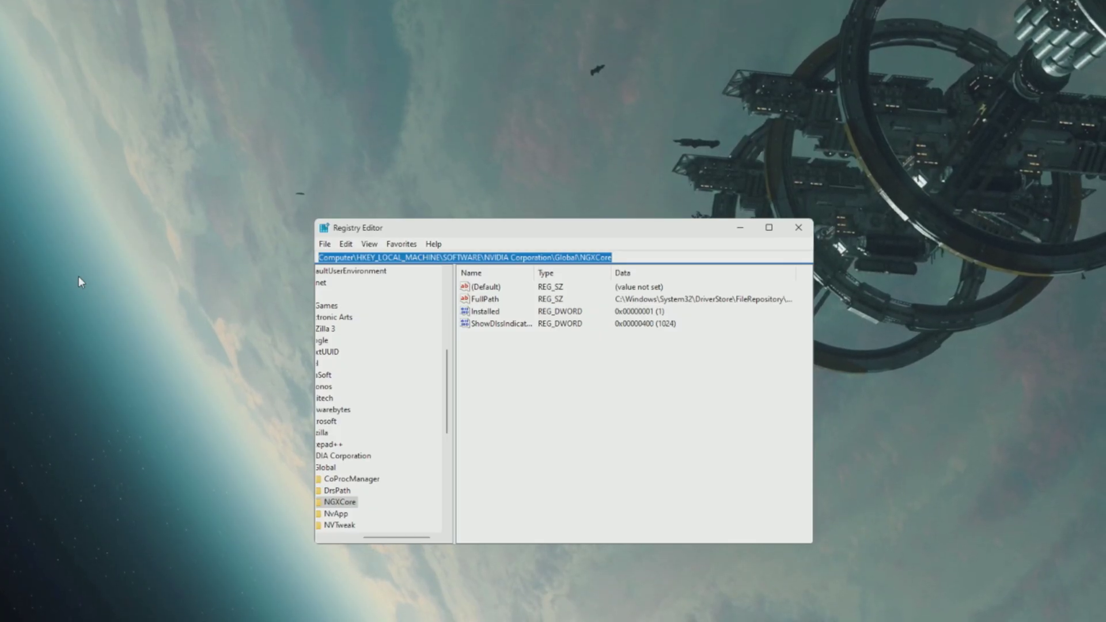
drag(406, 234, 378, 226)
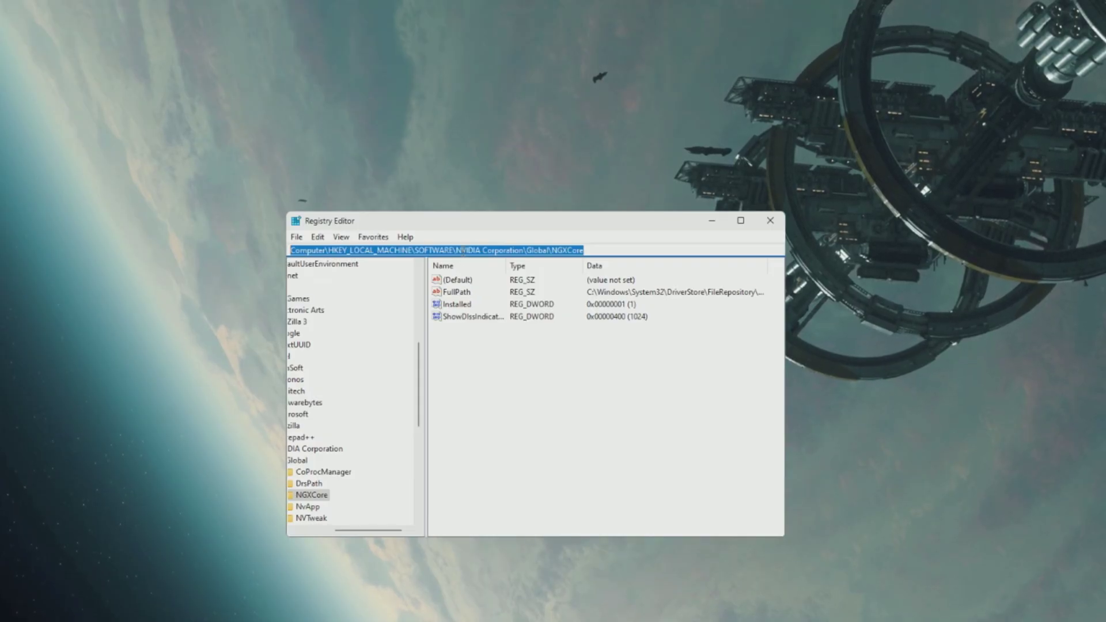
click(461, 317)
double_click(470, 319)
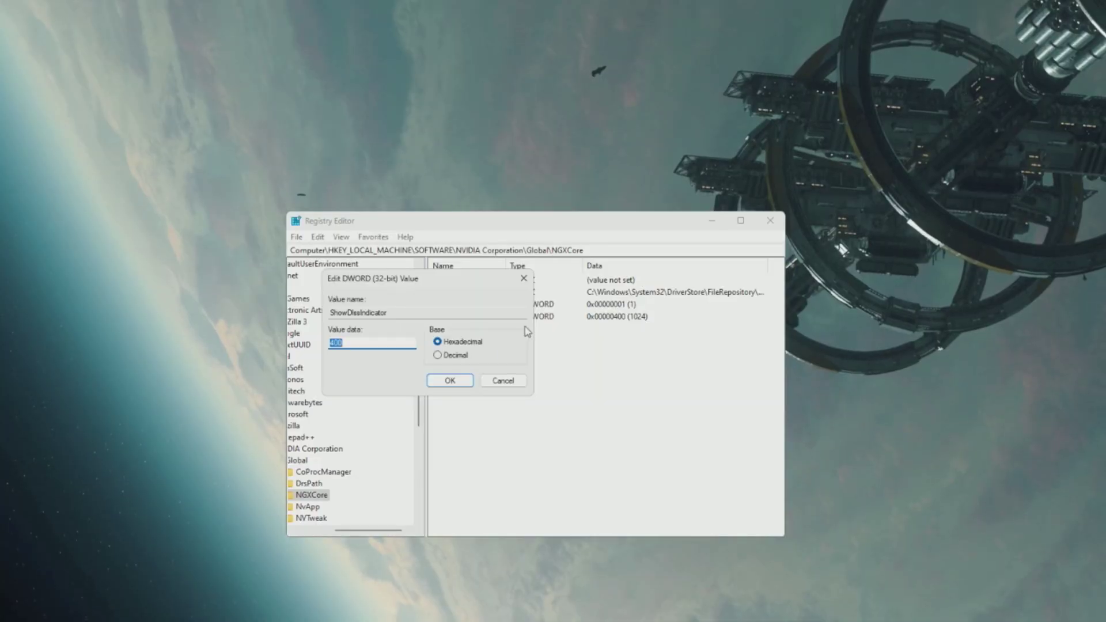
key(Return)
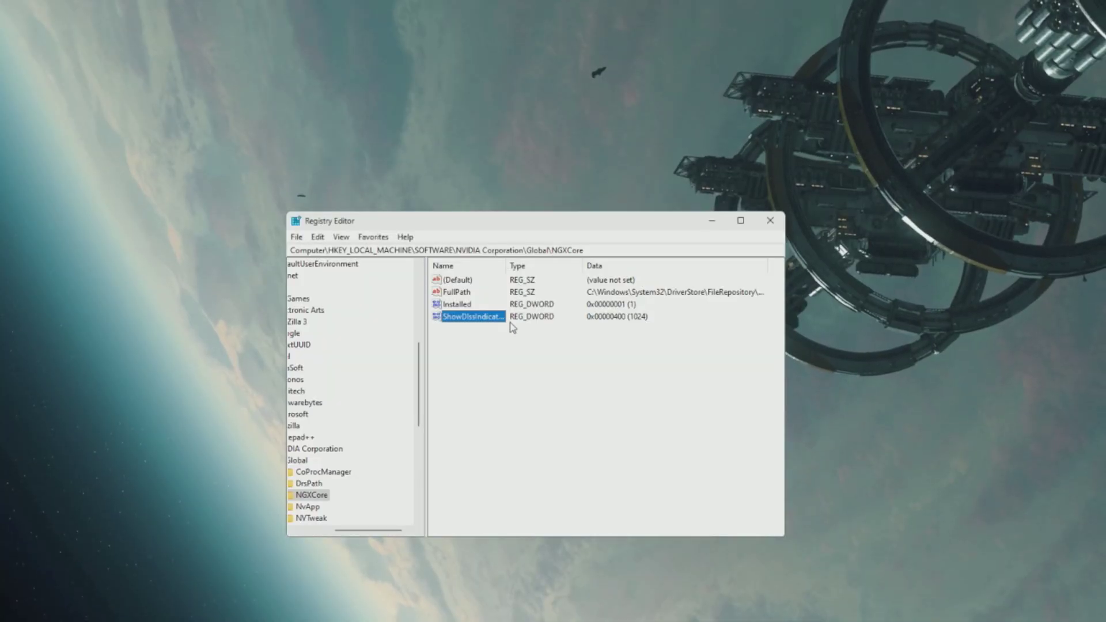
Reopen ShowDlssIndicator, select its value name, and close the editor without changes
right_click(484, 337)
mouse_move(510, 349)
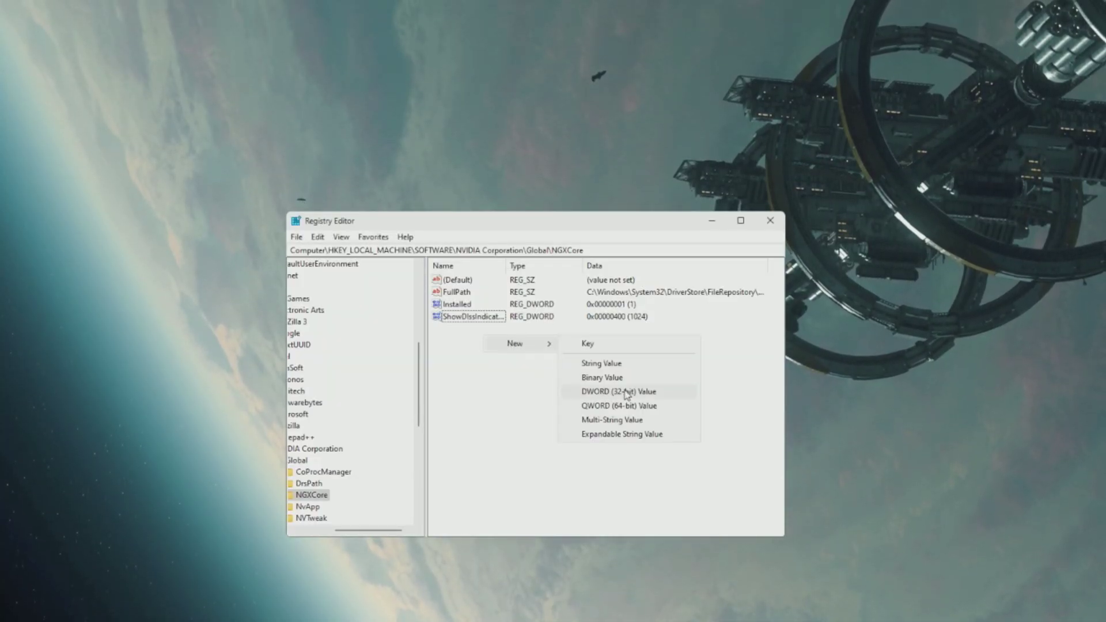
double_click(469, 317)
drag(394, 313, 311, 316)
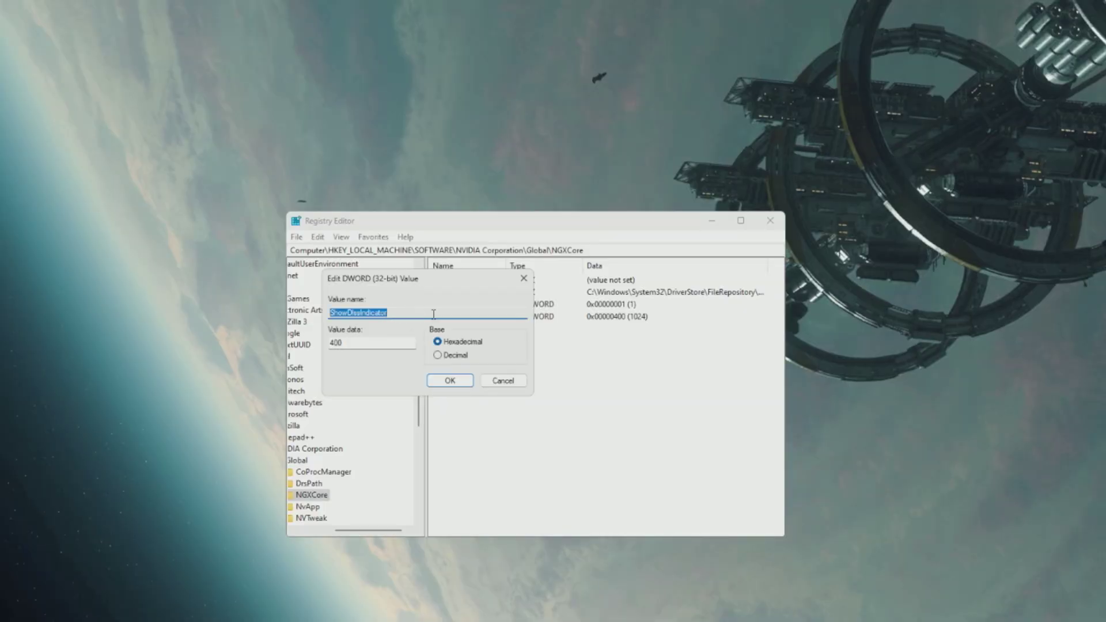
click(524, 278)
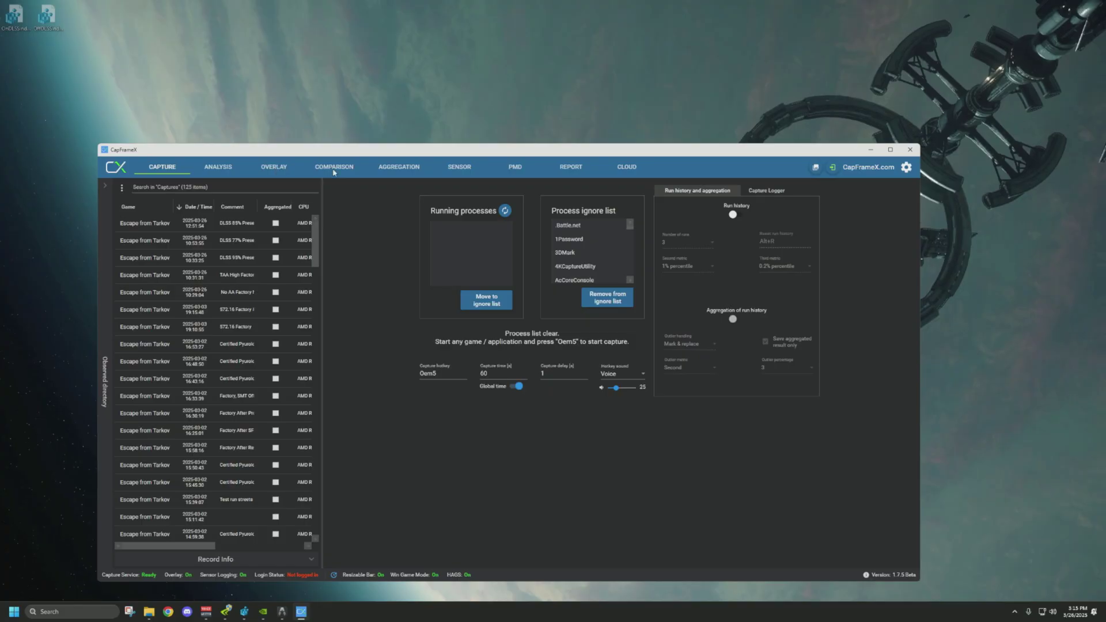
Add the No AA, TAA High and DLSS 77/85/95% Tarkov captures to the comparison chart
click(334, 170)
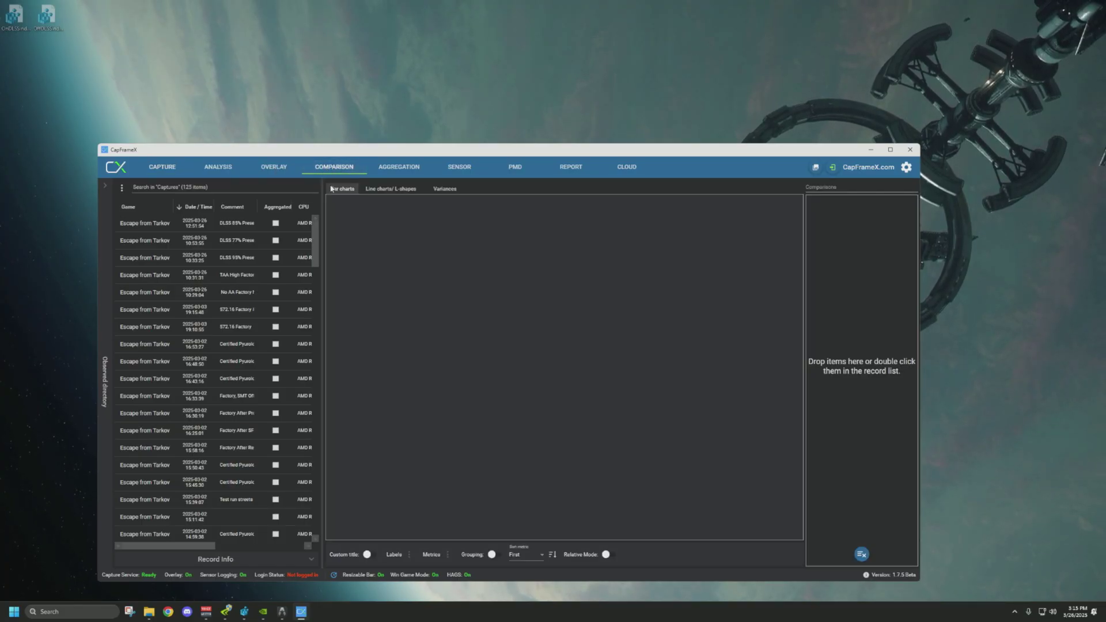
double_click(160, 293)
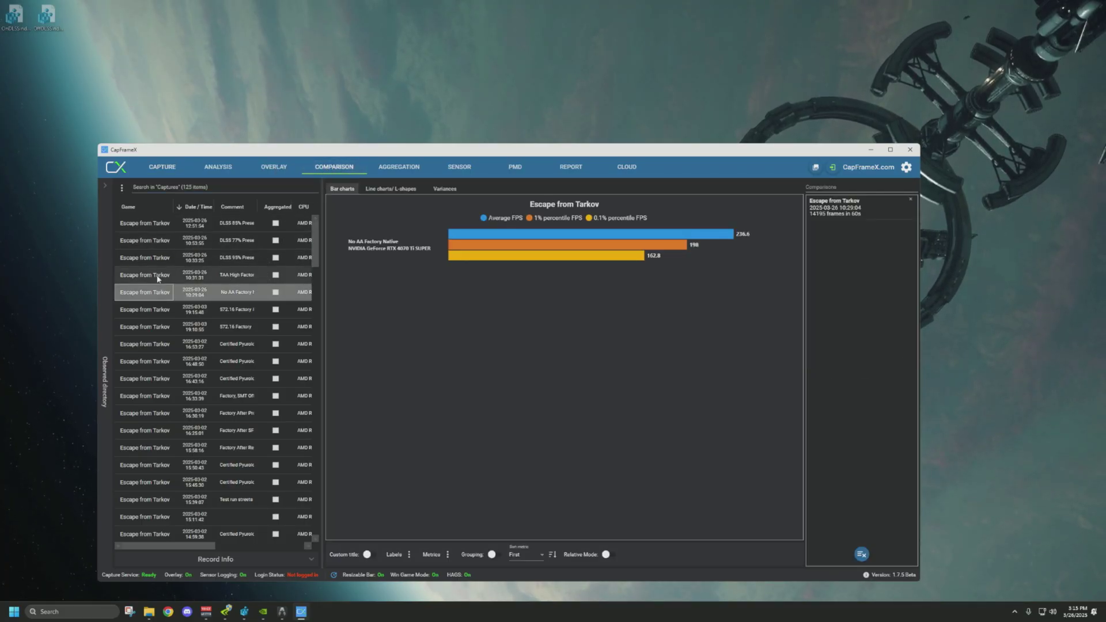
double_click(155, 275)
double_click(156, 259)
double_click(153, 242)
double_click(154, 224)
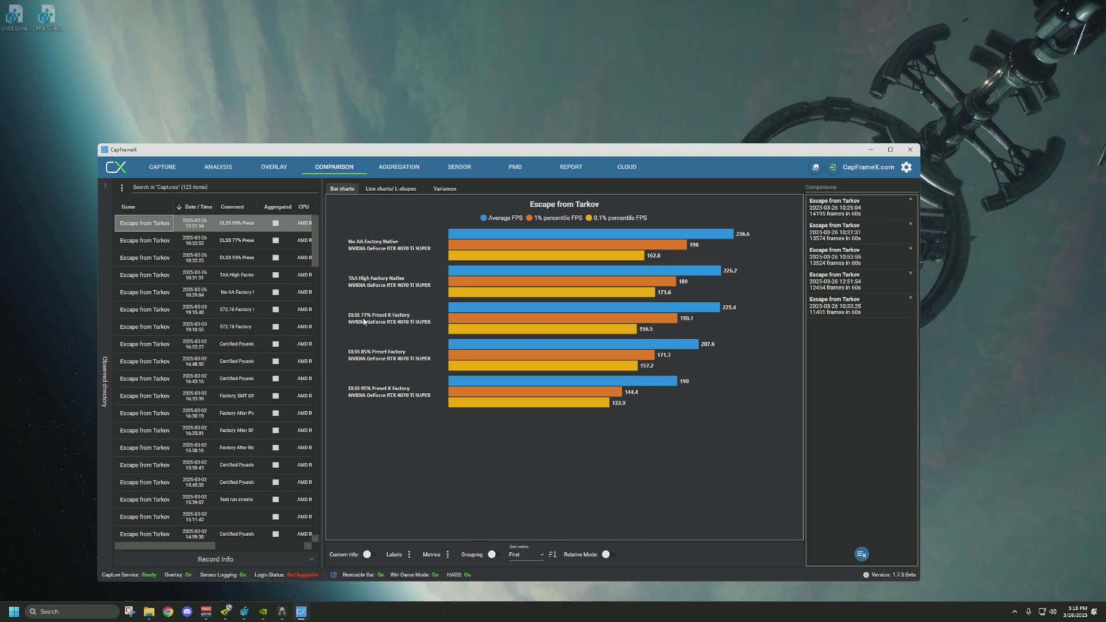
Show the Escape From Tarkov DLSS Forced Scaling Ratio choices in NVIDIA Profile Inspector
click(225, 612)
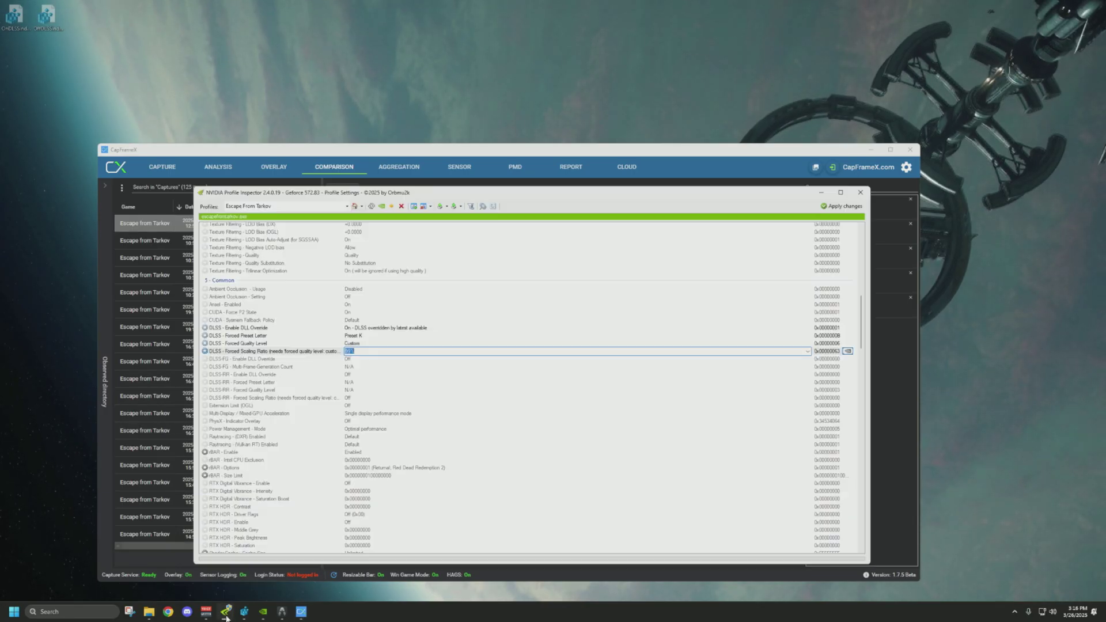
click(808, 352)
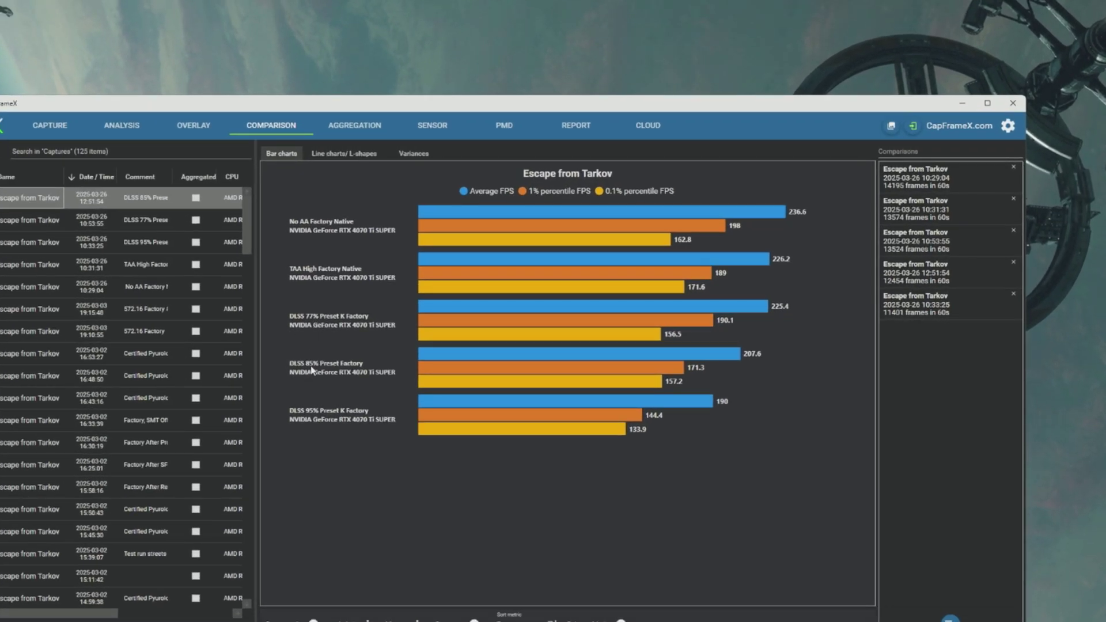
Set the DLSS 85% run, then the DLSS 95% run, as the chart baseline, then restore absolute FPS labels
click(702, 364)
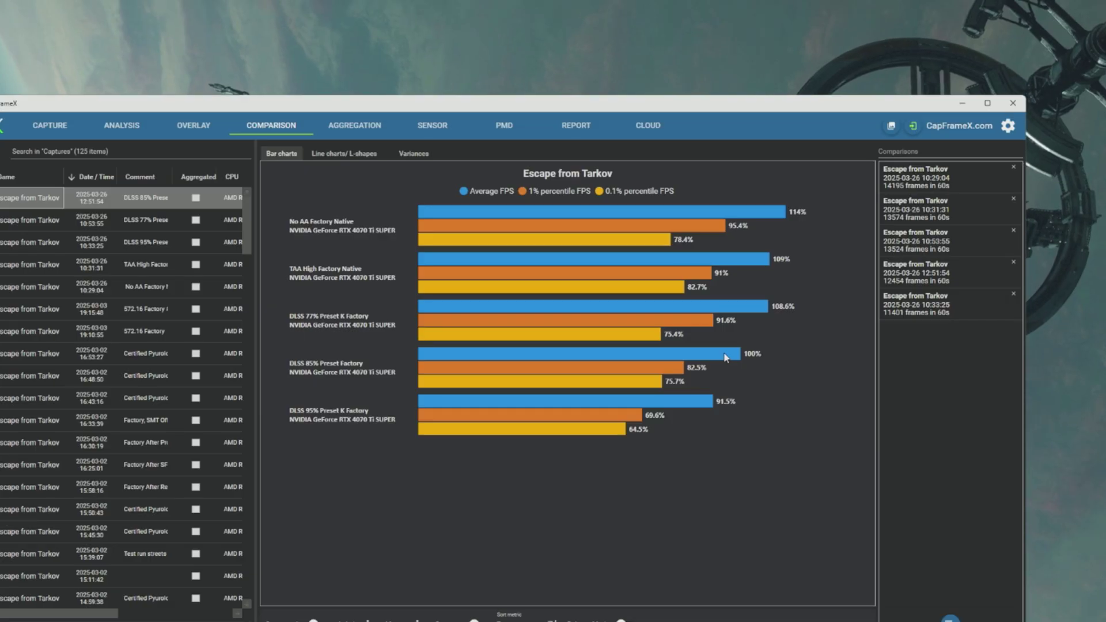
click(692, 403)
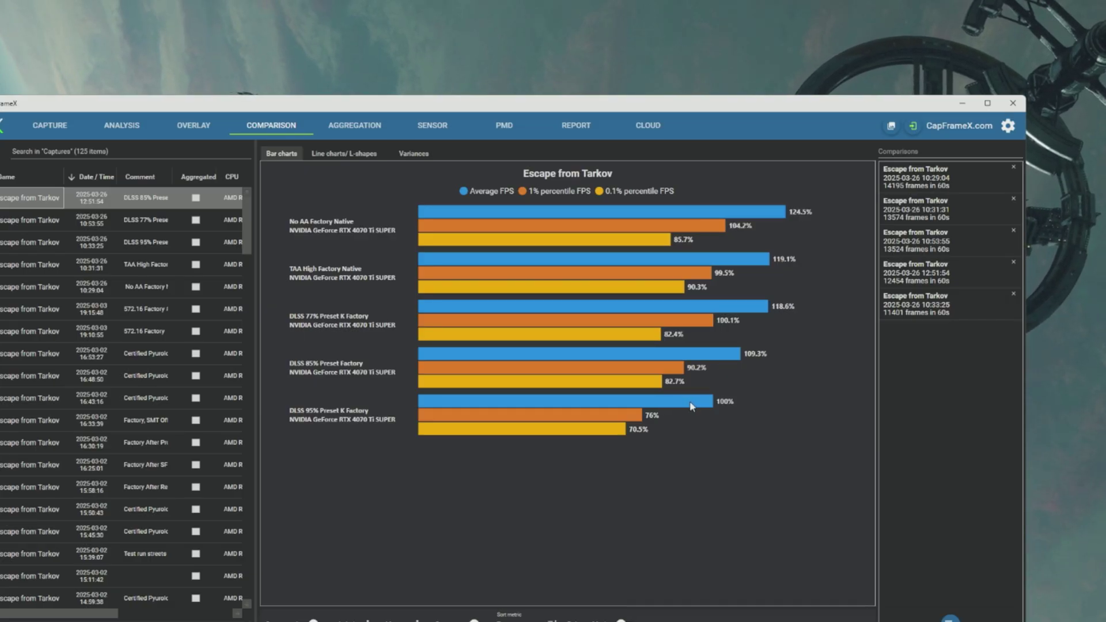
click(692, 405)
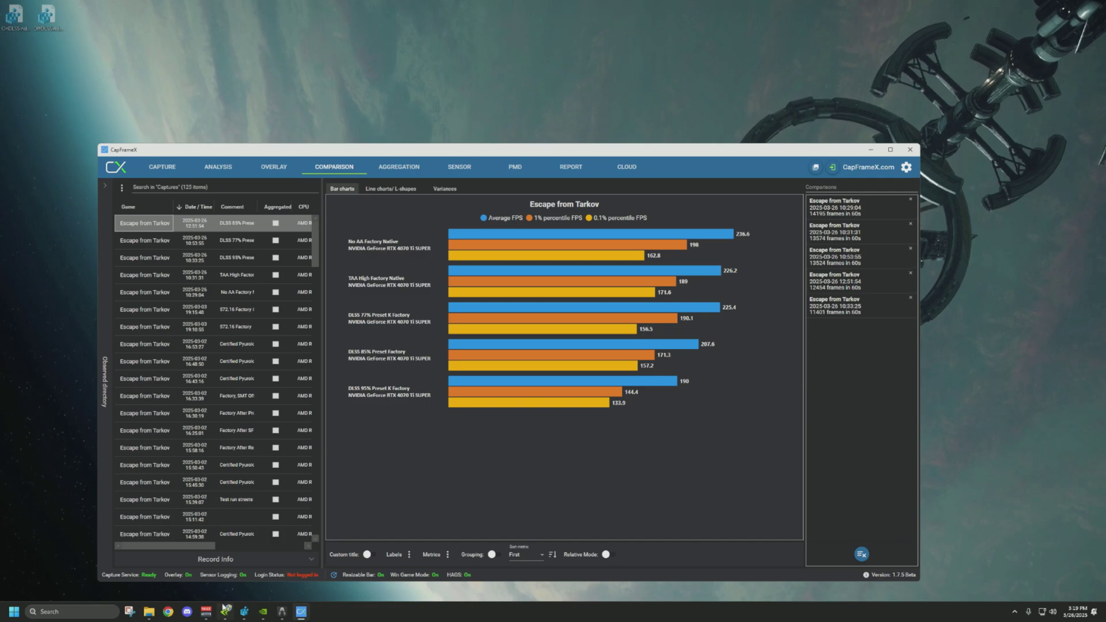
key(alt+Tab)
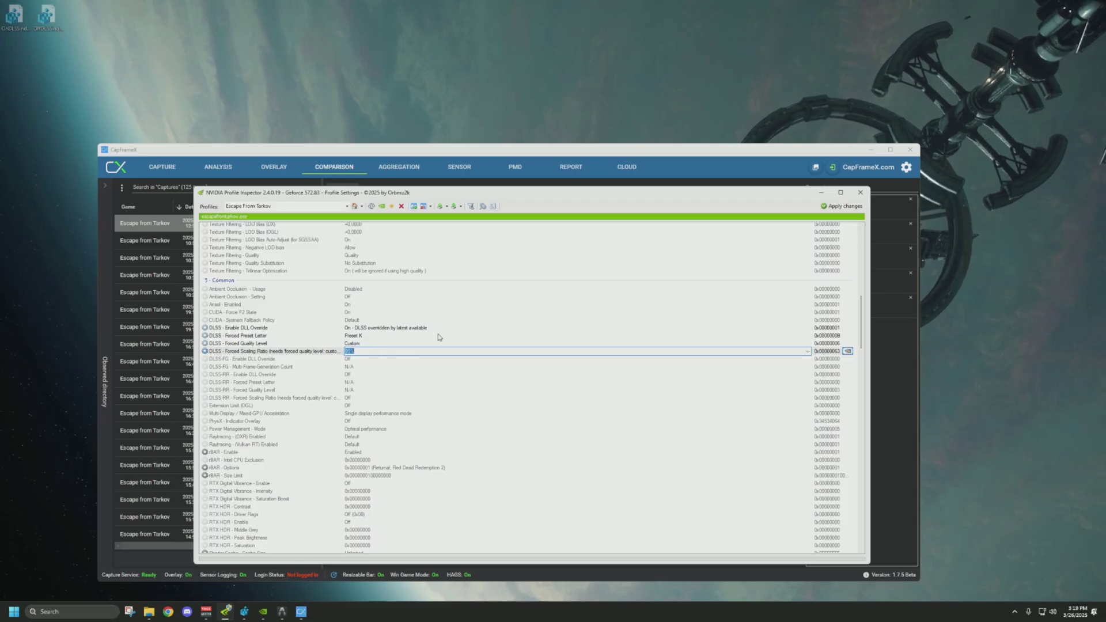
click(617, 152)
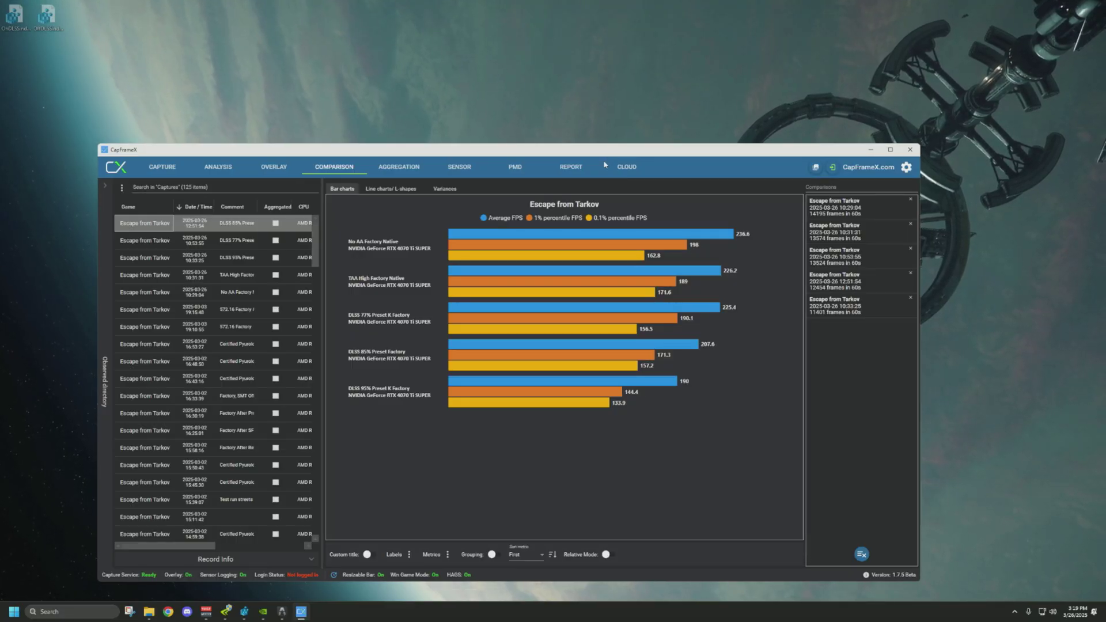
Load the AAOffReserve capture into the left view of NVIDIA ICAT
mouse_move(263, 613)
click(257, 571)
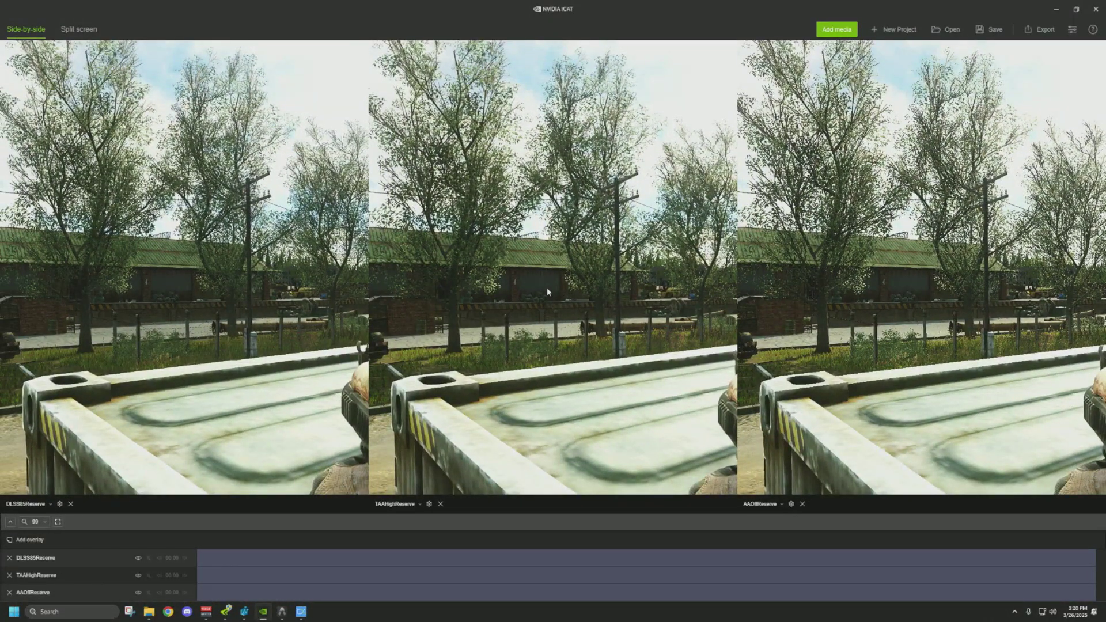
click(26, 504)
click(26, 491)
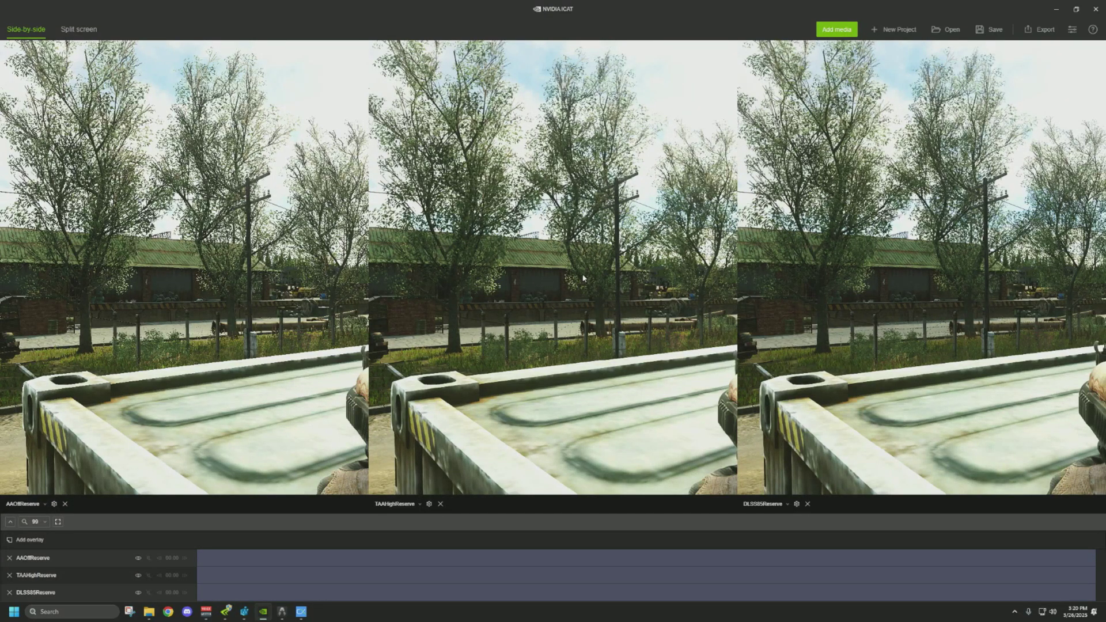
Zoom into the foliage across the three Reserve screenshots
scroll(535, 346, up, 5)
scroll(535, 345, up, 2)
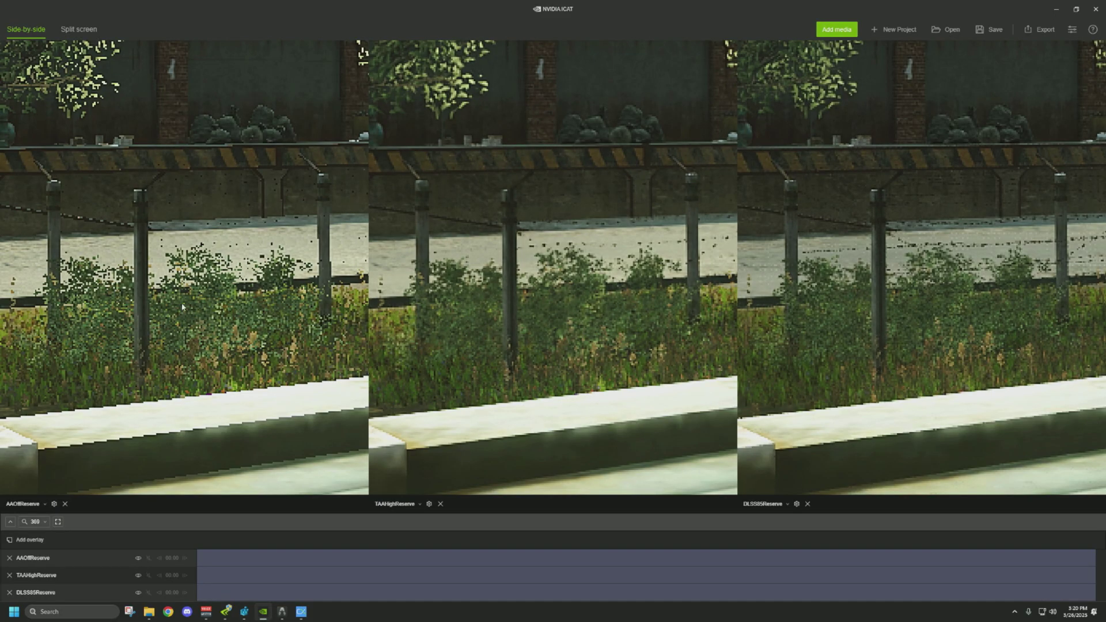
scroll(186, 307, up, 1)
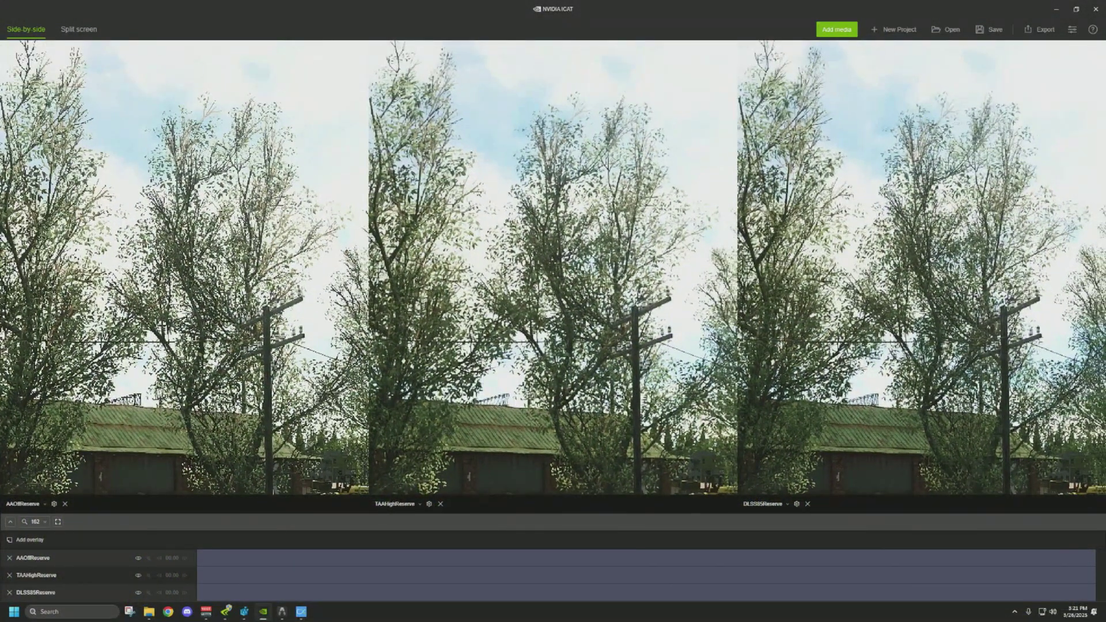
scroll(553, 268, up, 3)
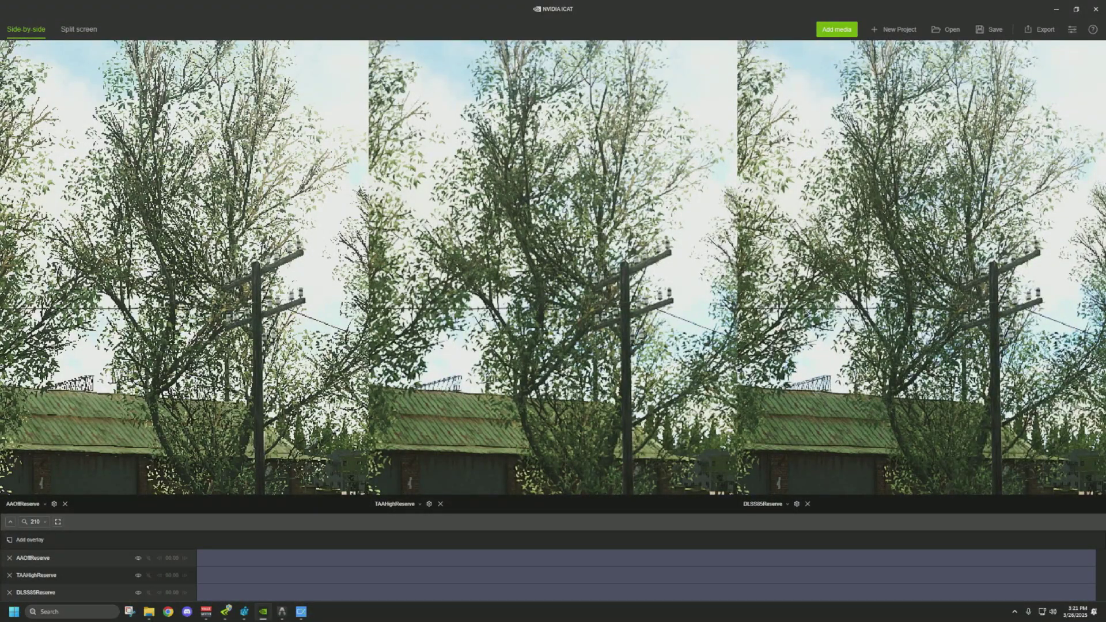
scroll(178, 297, down, 1)
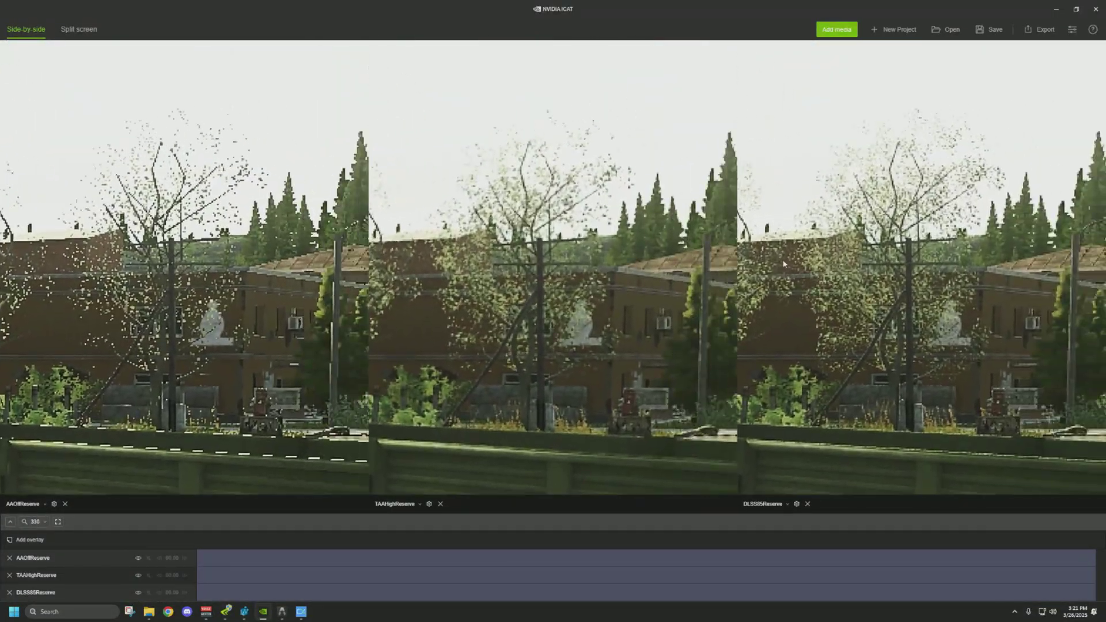
Zoom in on the side-by-side trees, then zoom back out
scroll(784, 263, up, 3)
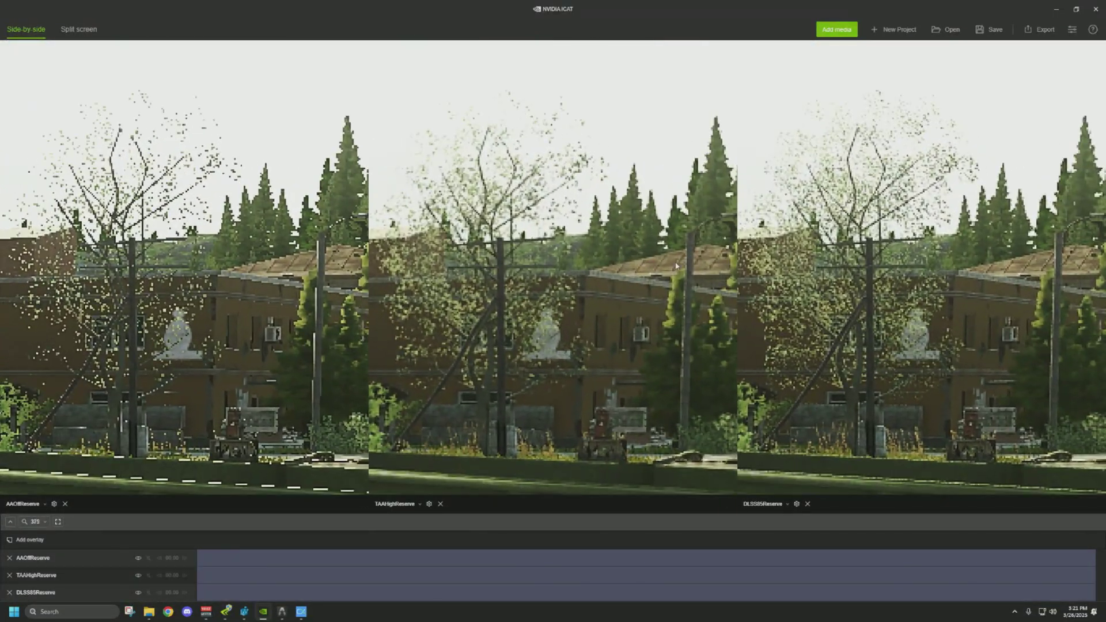
scroll(548, 264, down, 1)
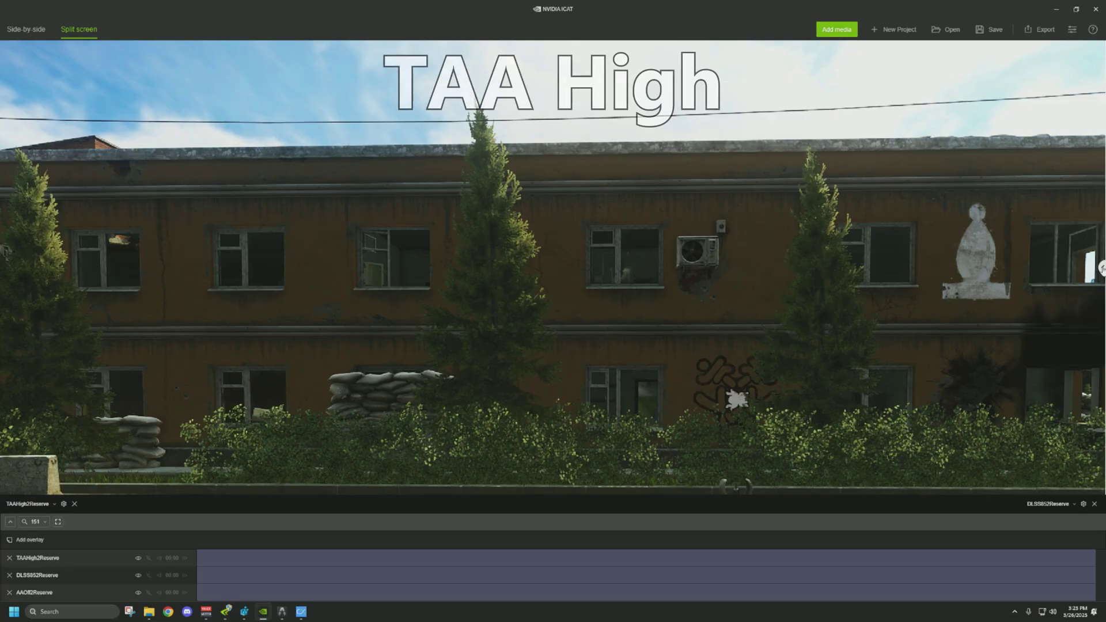
Sweep the TAA High / DLSS 85% divider across the zoomed weapon shot, leaving it far left
mouse_move(1101, 268)
mouse_down()
mouse_move(1, 243)
mouse_move(141, 265)
mouse_move(1102, 267)
mouse_up()
scroll(697, 231, up, 5)
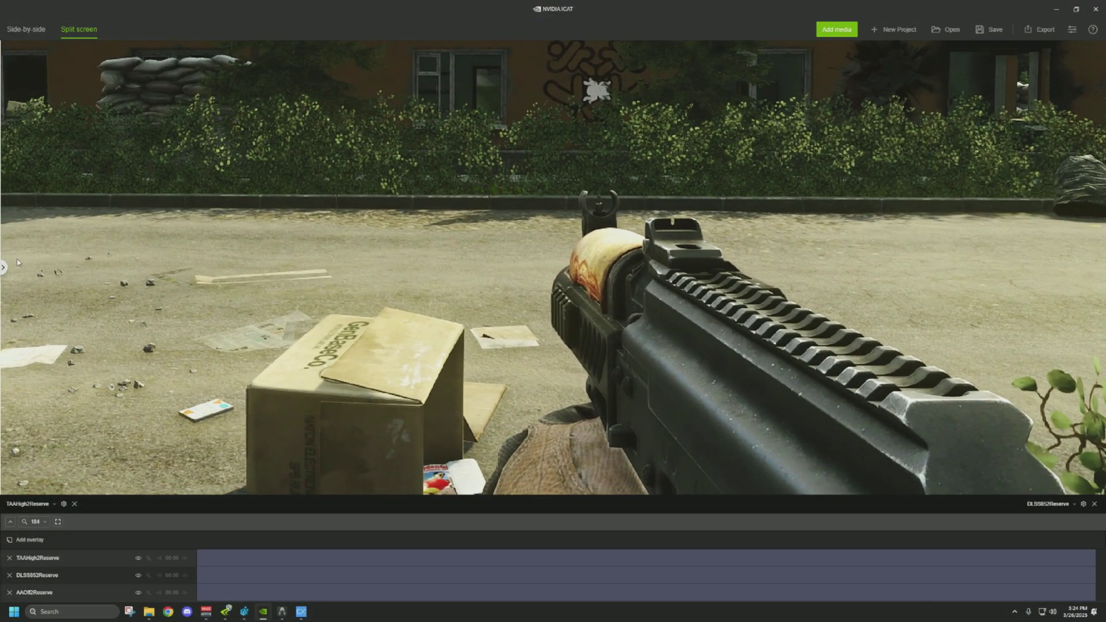
scroll(18, 263, up, 1)
drag(2, 270, 859, 267)
drag(813, 335, 1064, 270)
drag(816, 308, 777, 292)
scroll(777, 292, down, 2)
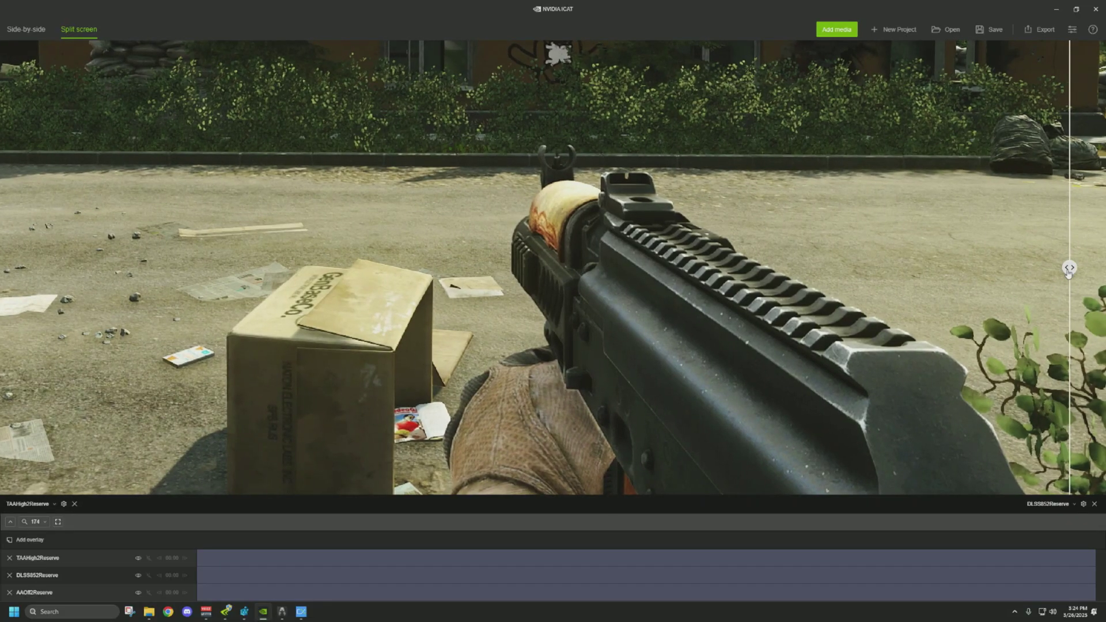
drag(1070, 271, 3, 374)
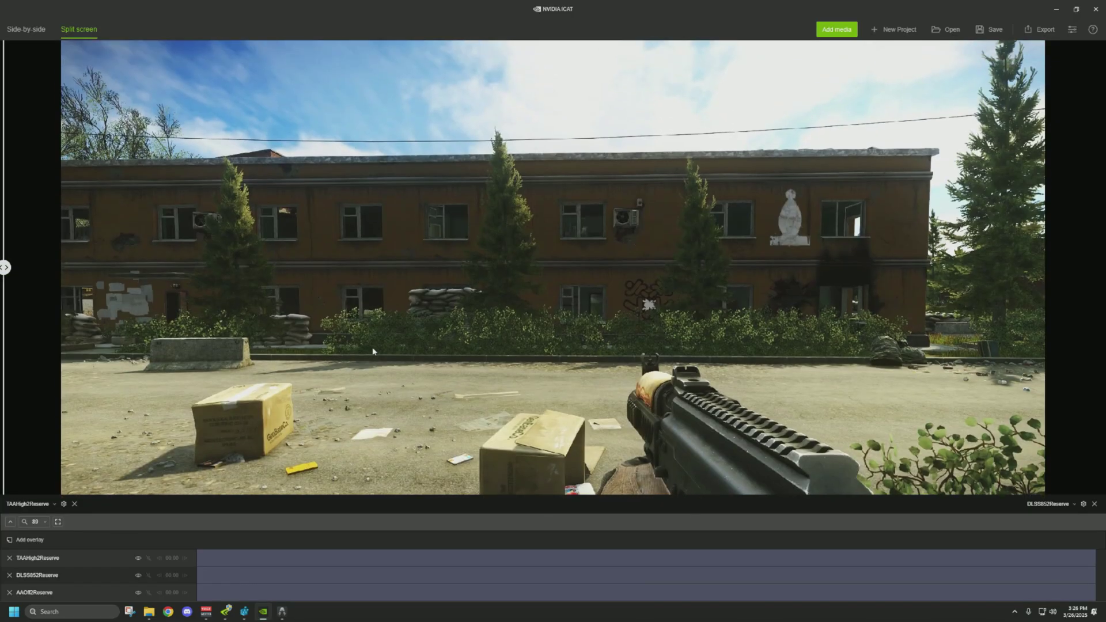
scroll(391, 300, up, 5)
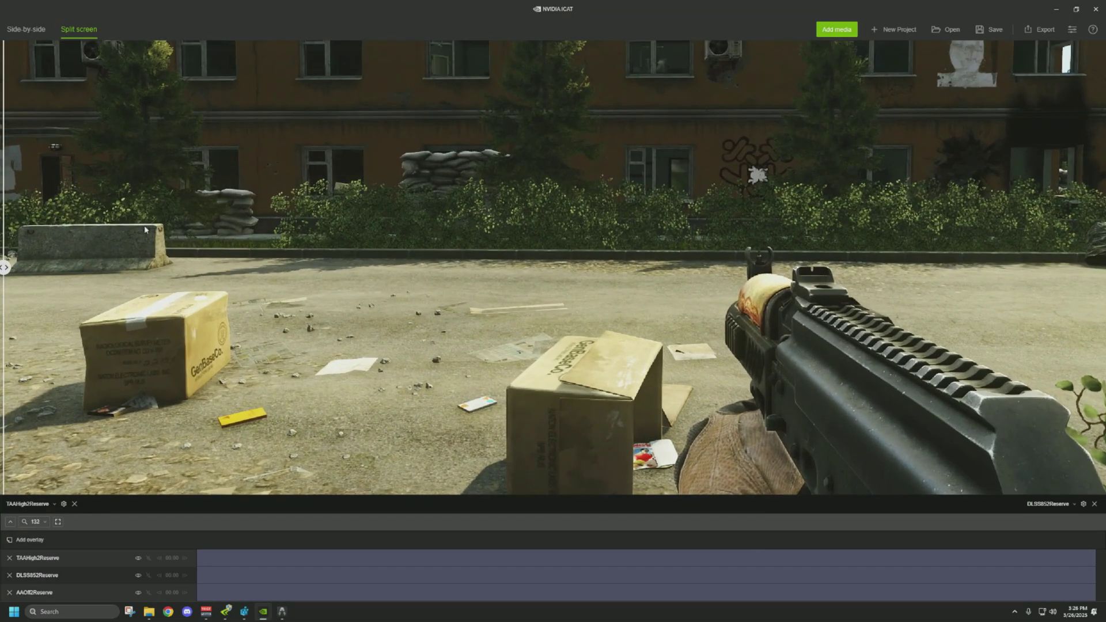
mouse_move(5, 268)
mouse_down()
mouse_move(1092, 267)
mouse_move(610, 279)
mouse_move(3, 267)
mouse_up()
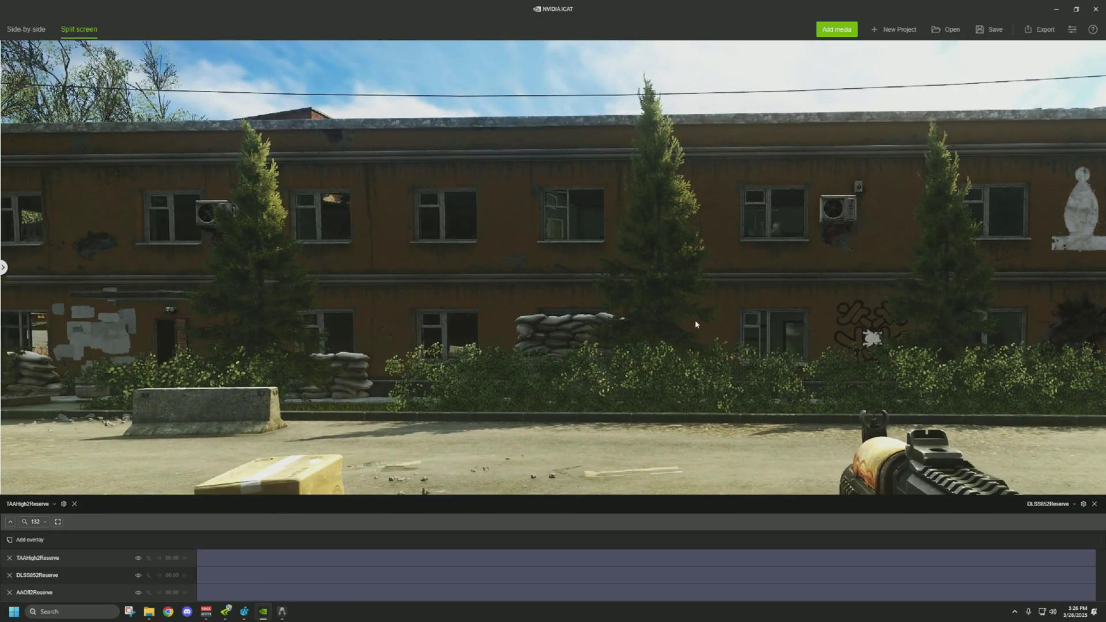
scroll(663, 323, down, 3)
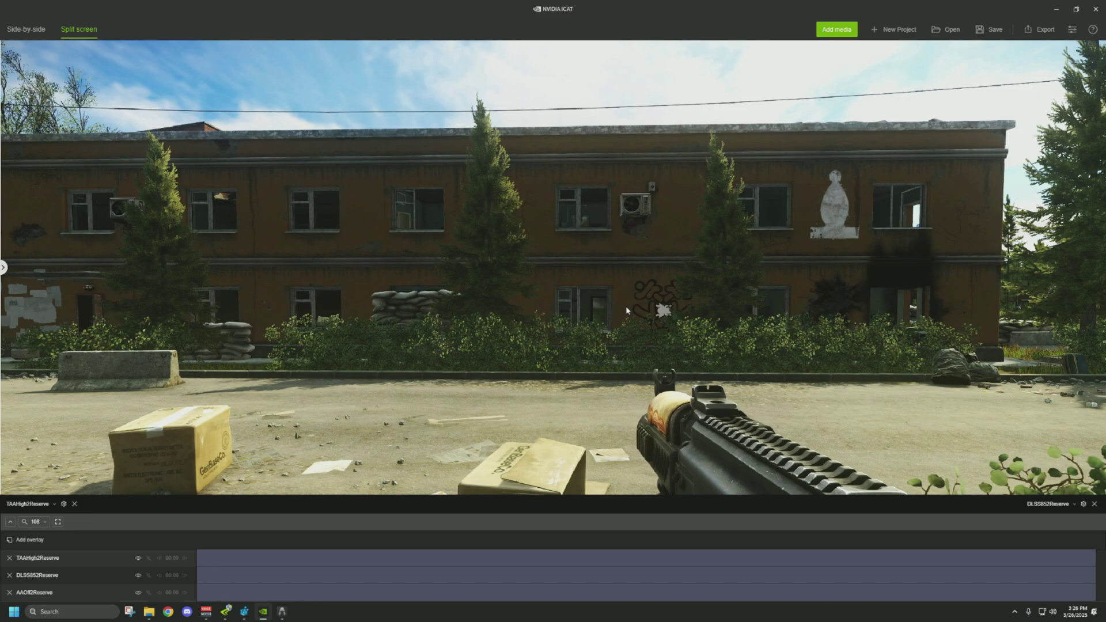
scroll(622, 300, up, 5)
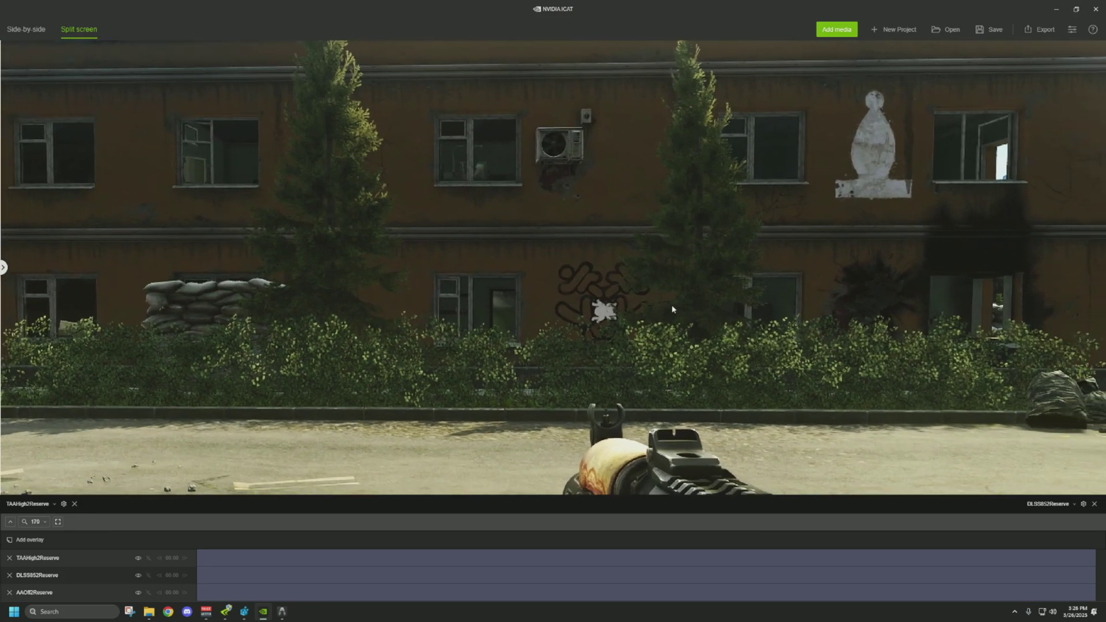